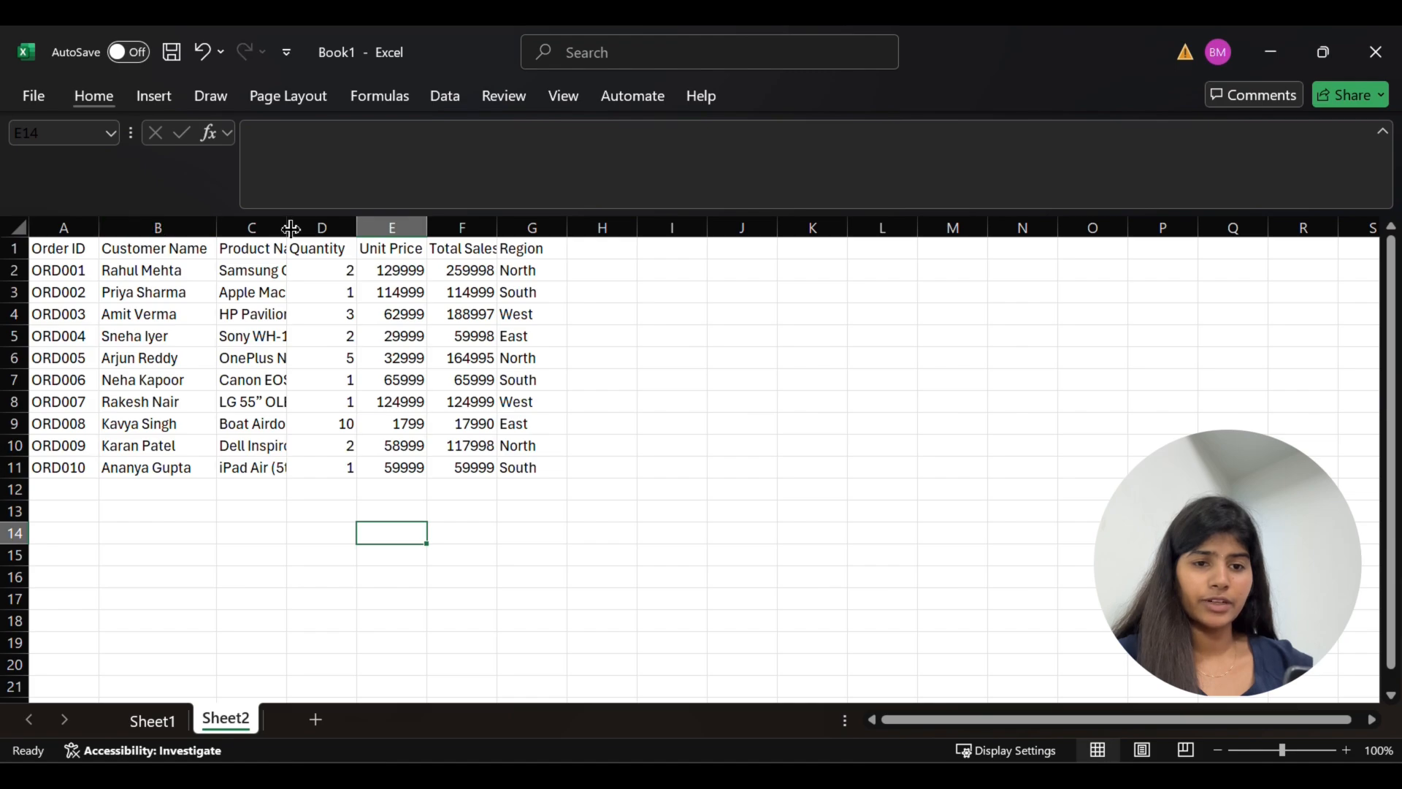
# Try widening the Product Name column by hand, and undo the manual column width changes
pyautogui.moveTo(290, 228); pyautogui.dragTo(498, 214)
pyautogui.click(590, 526)
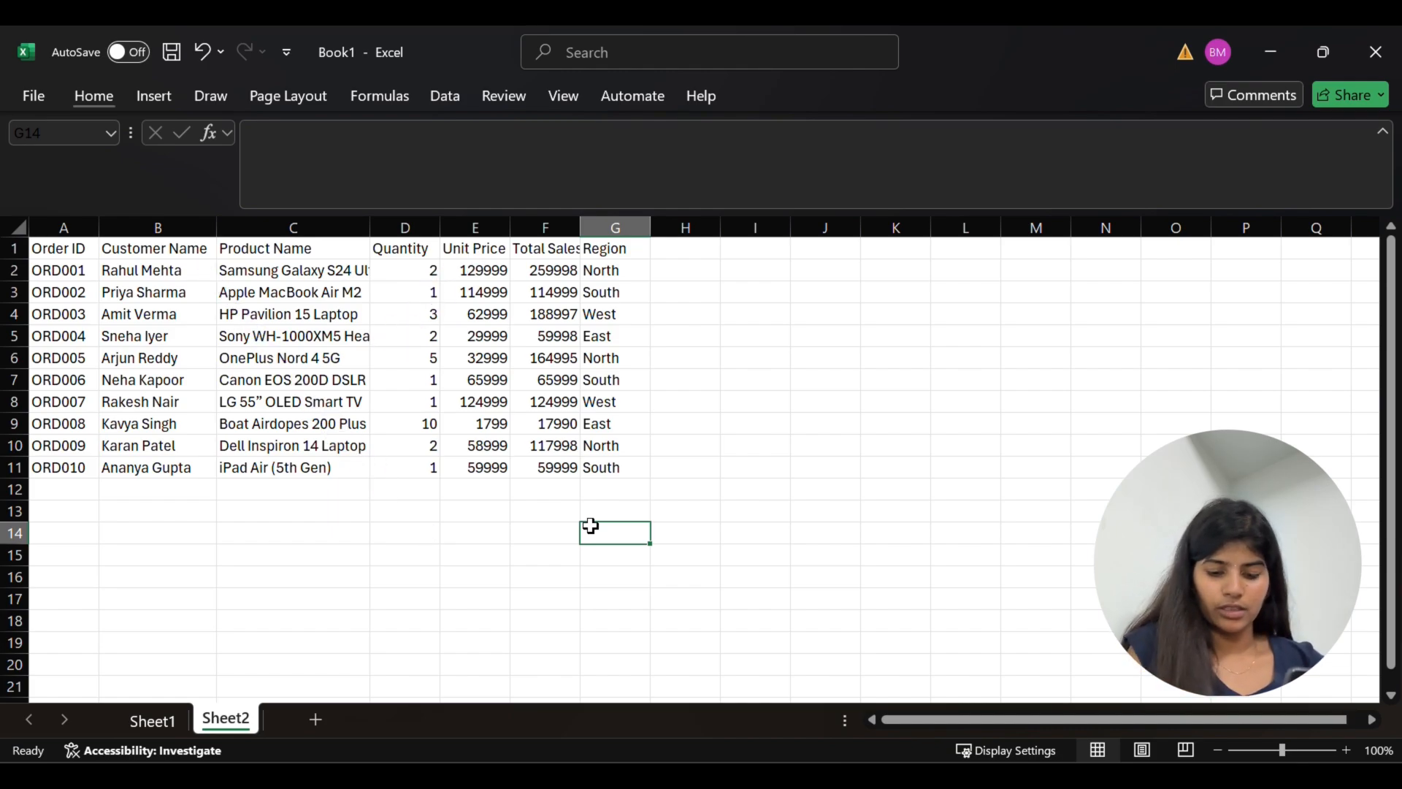
pyautogui.hotkey('ctrl', 'z')
pyautogui.click(591, 525)
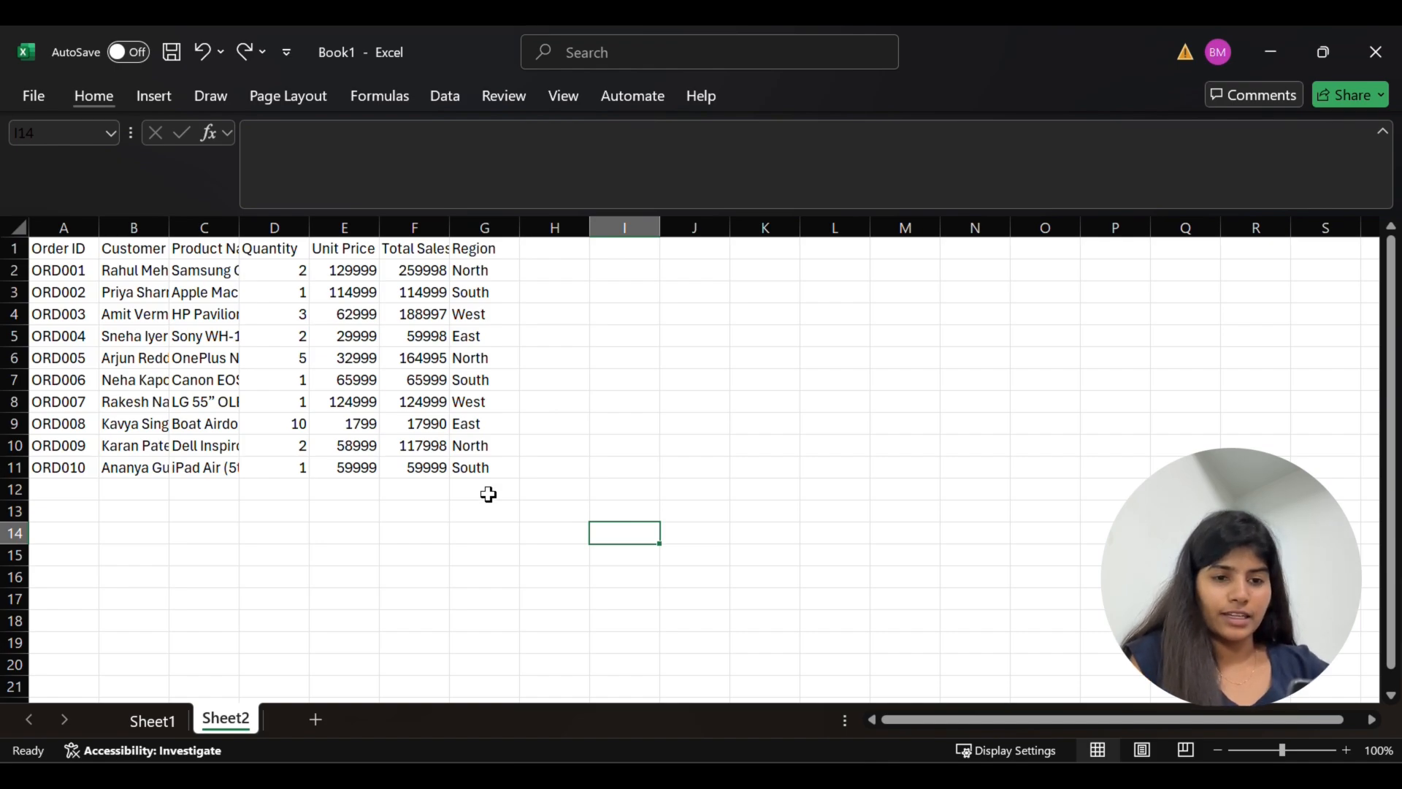
# AutoFit the widths of all columns in Sheet2 to their contents
pyautogui.hotkey('ctrl', 'a')
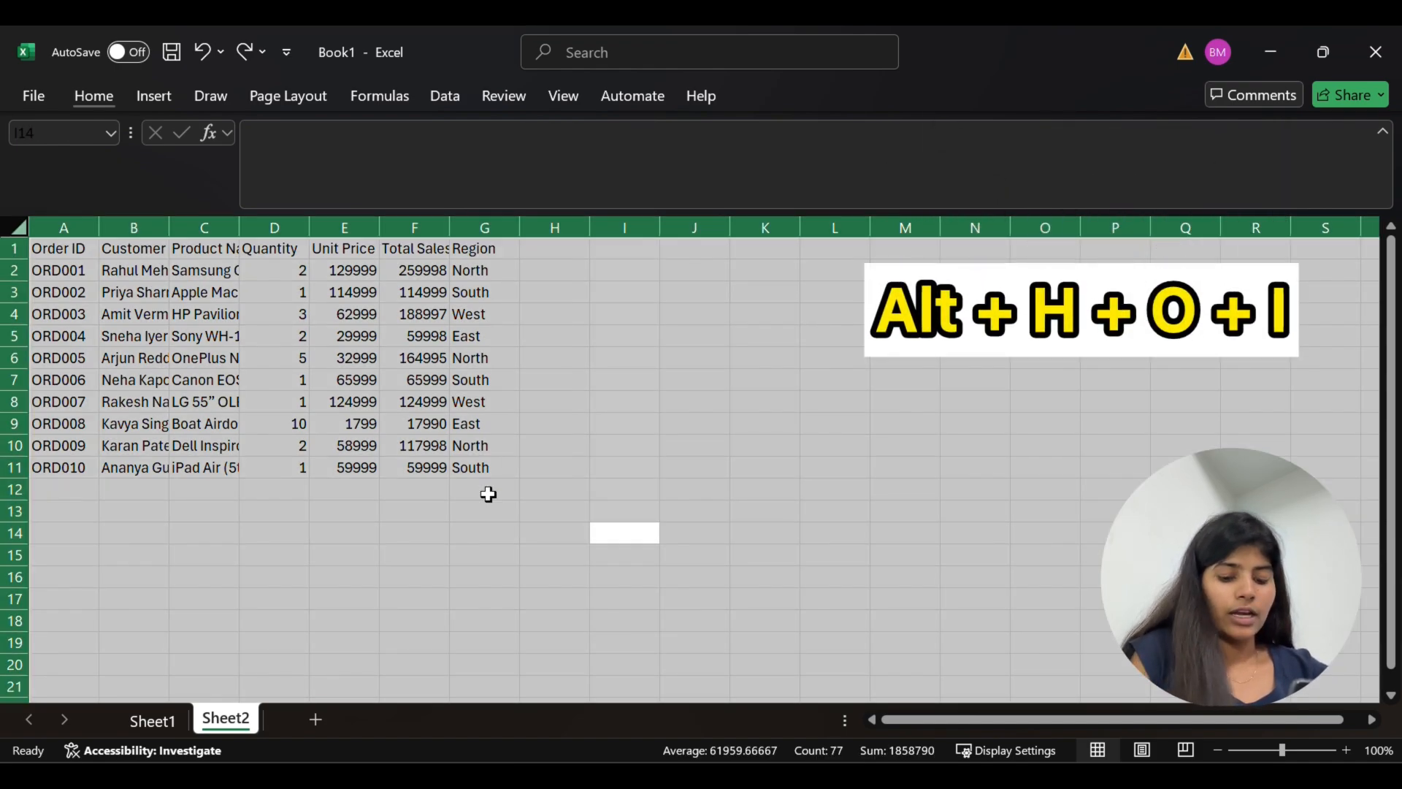
pyautogui.press('alt')
pyautogui.press('h')
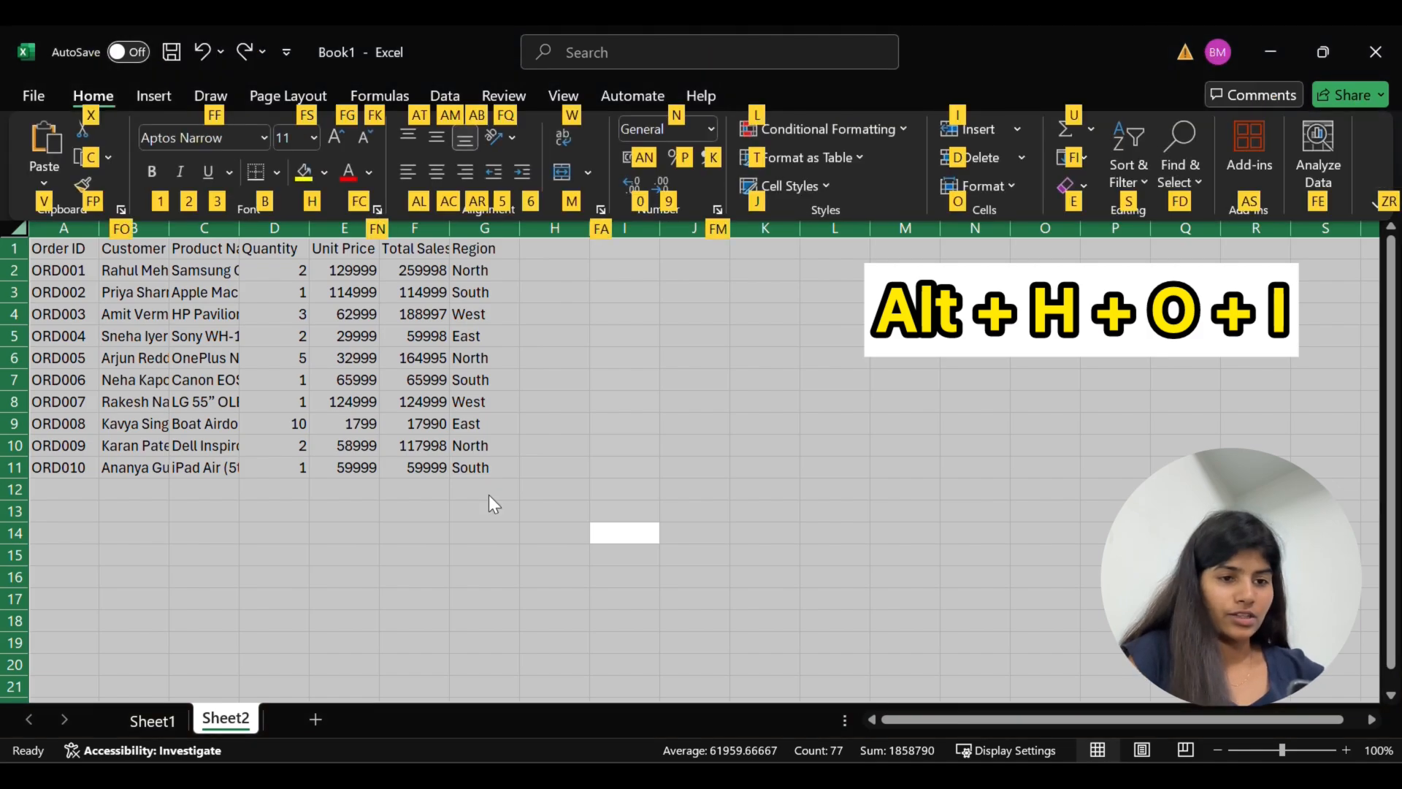
pyautogui.press('o')
pyautogui.press('i')
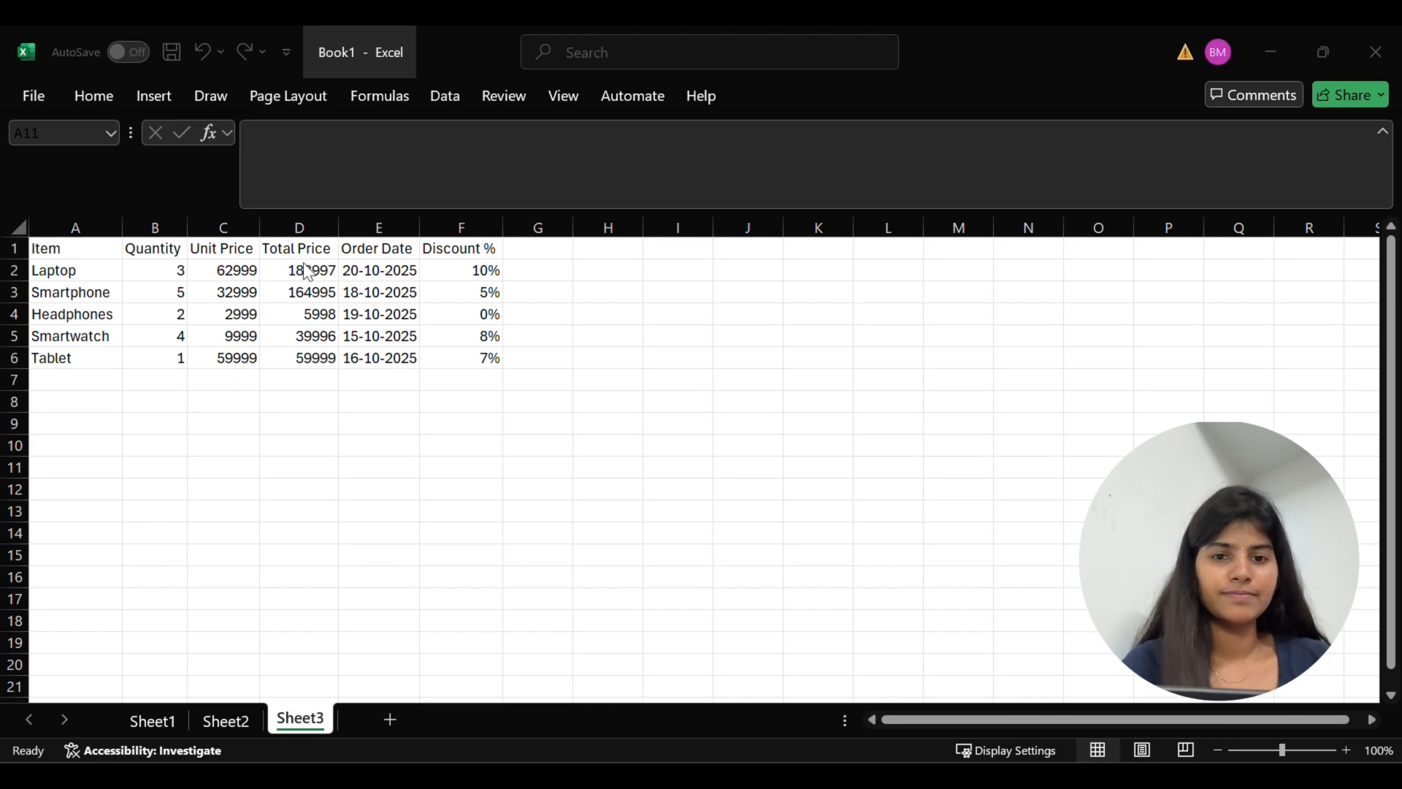
# Format the whole Total Price column in Sheet3 with the Currency number format
pyautogui.click(304, 225)
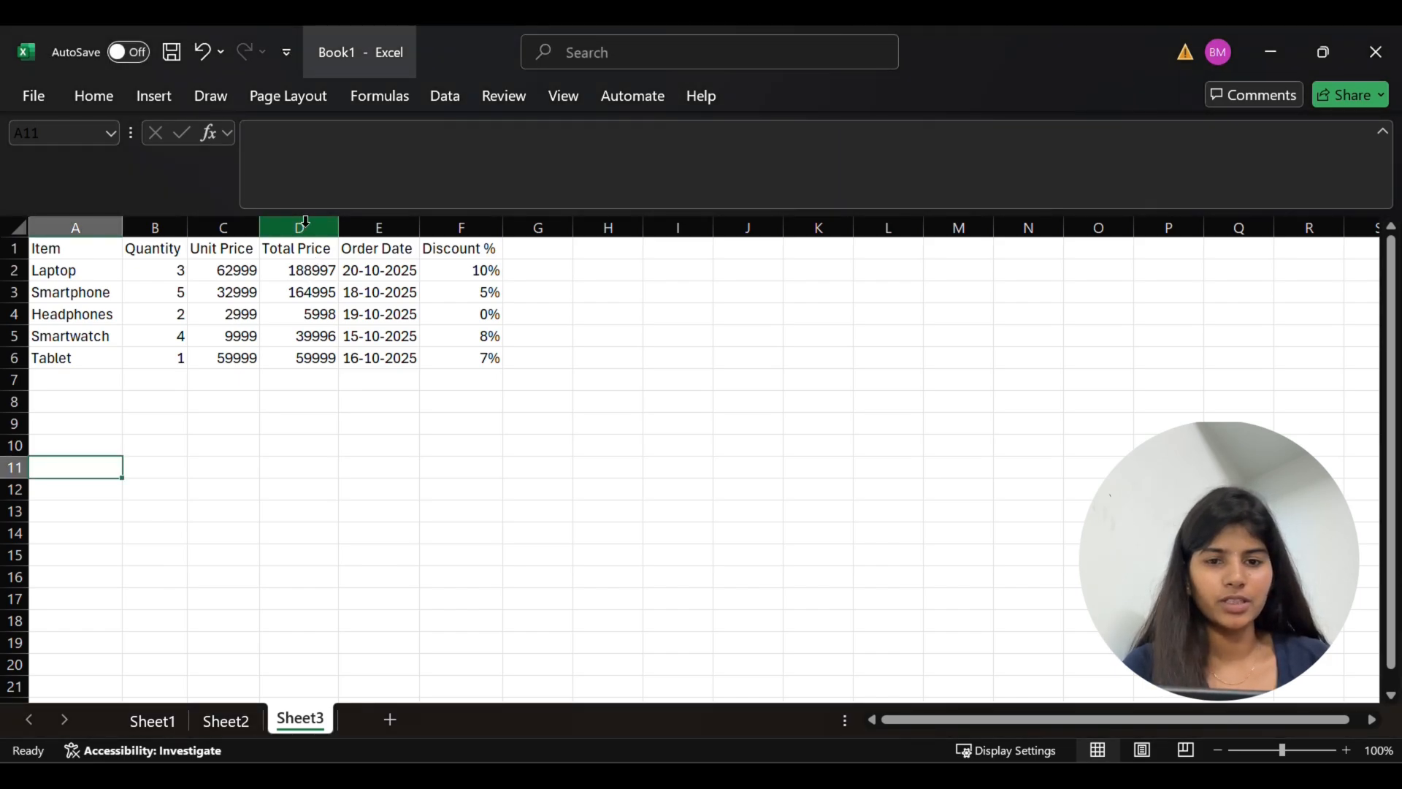
pyautogui.click(304, 227)
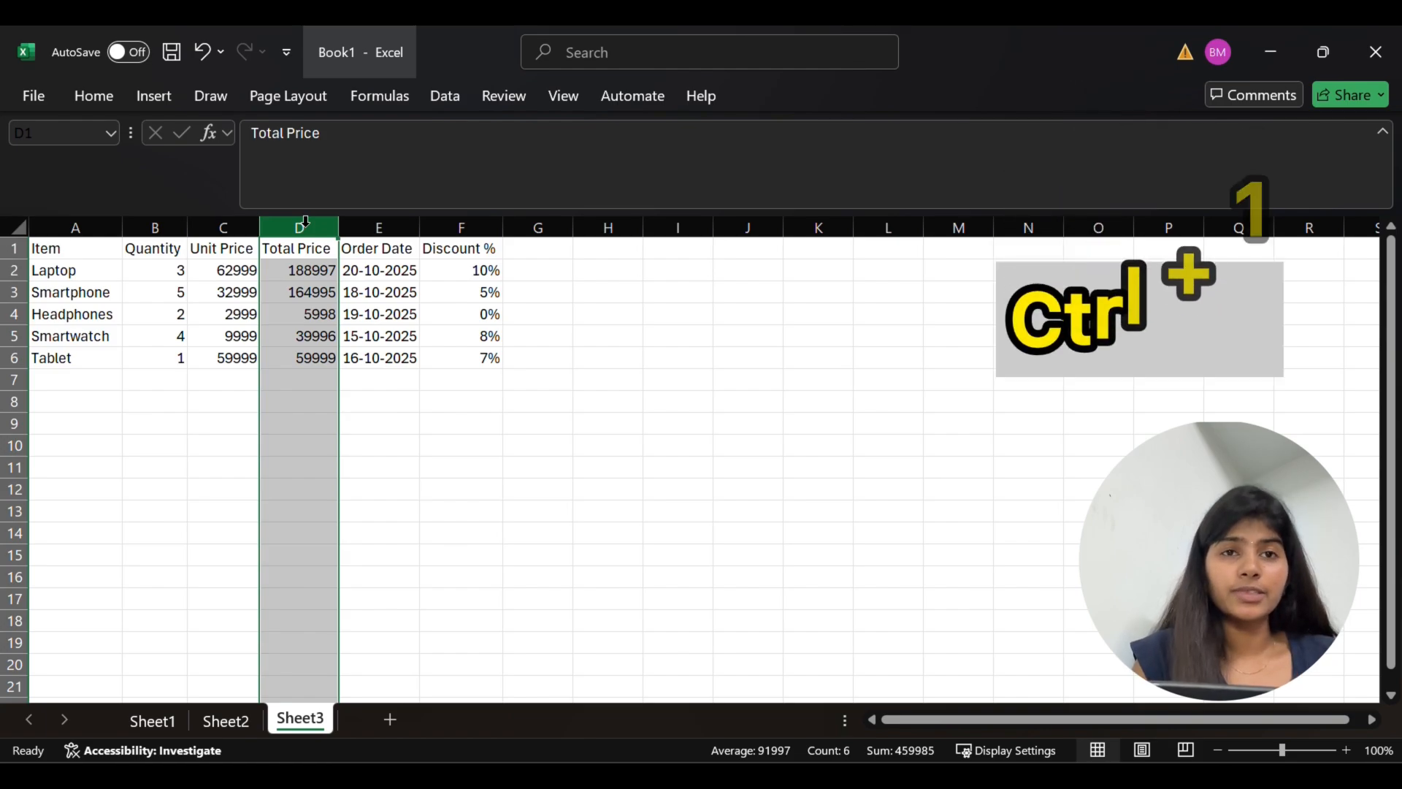
pyautogui.hotkey('ctrl', '1')
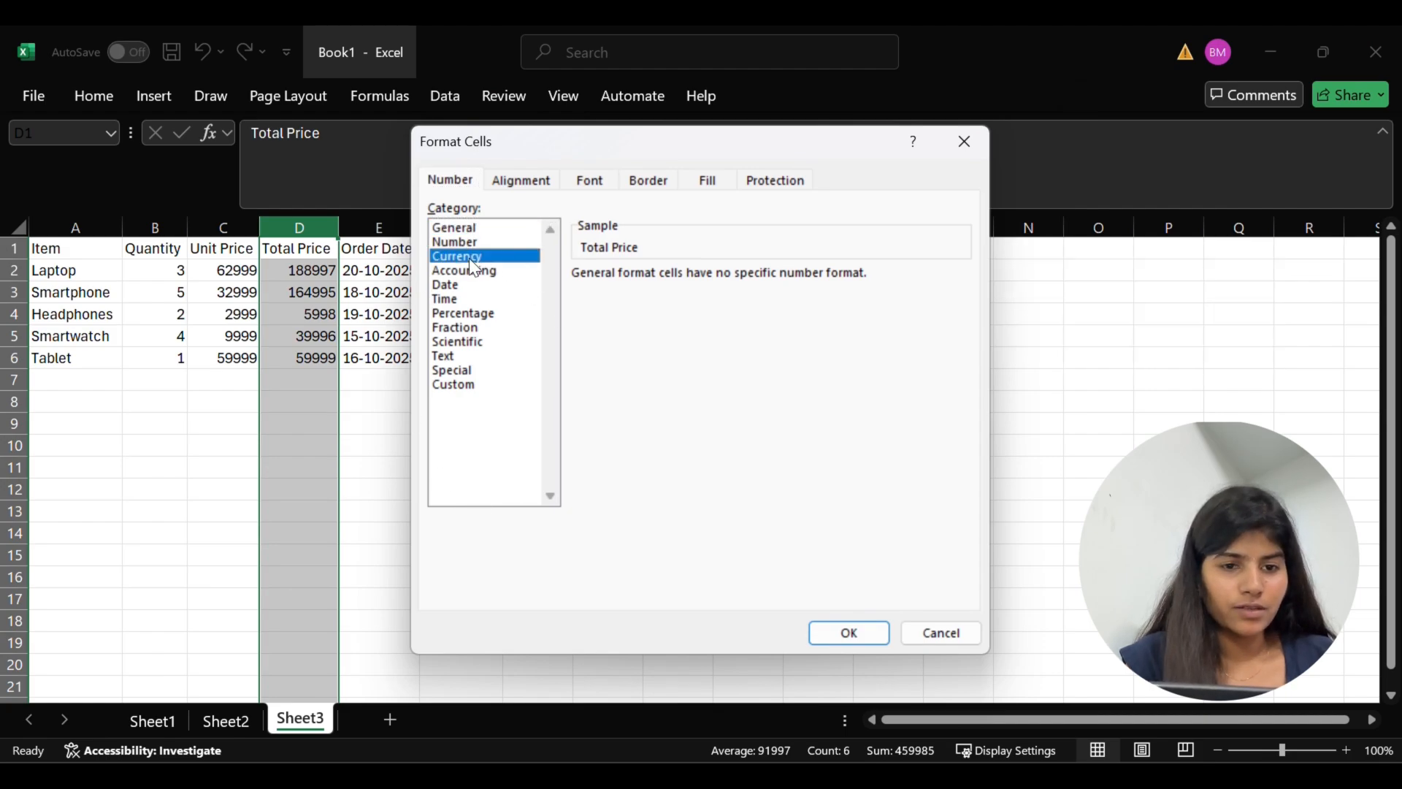
pyautogui.click(858, 636)
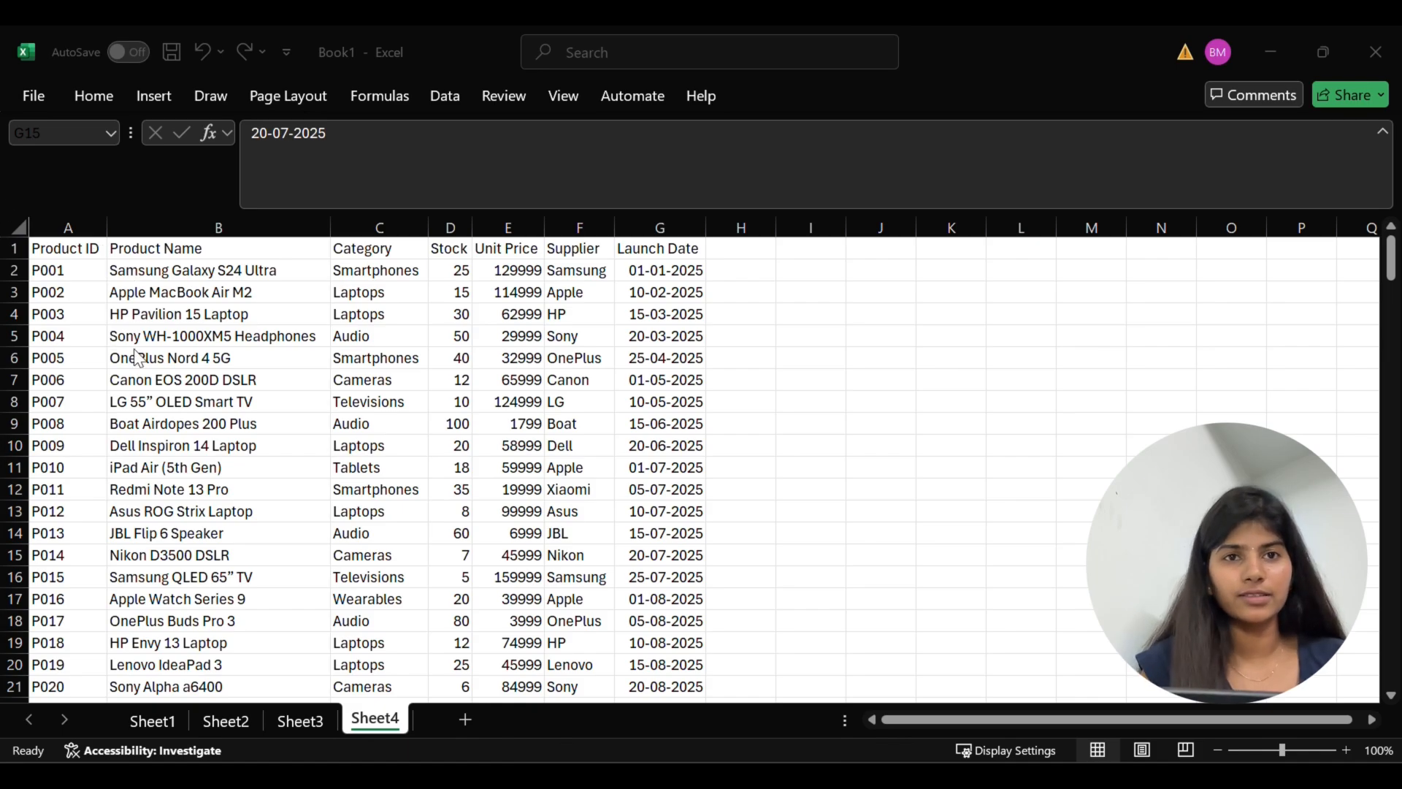
# Turn on header filters for the product table in Sheet4
pyautogui.scroll(-2, 146, 358)
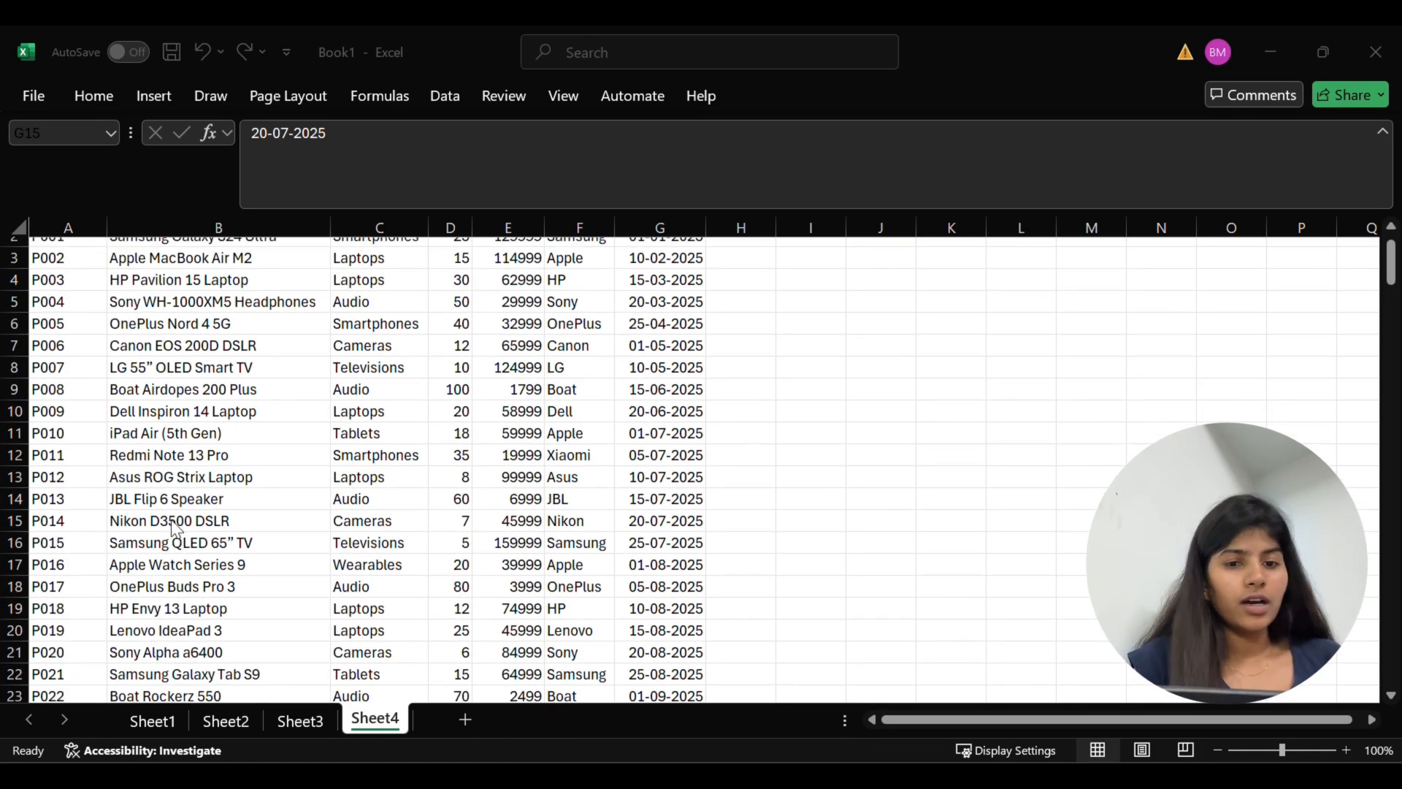
pyautogui.scroll(2, 171, 520)
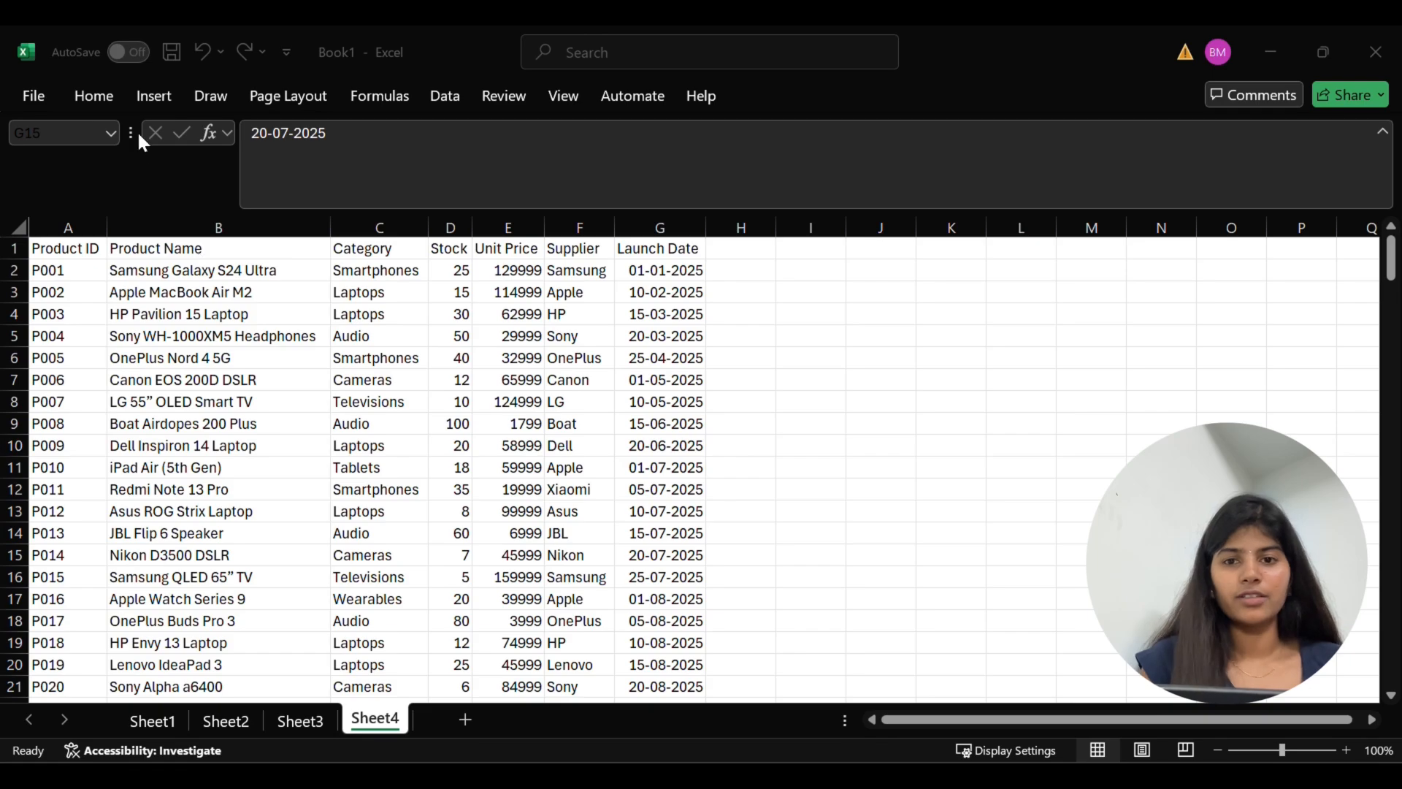
pyautogui.click(99, 103)
pyautogui.click(100, 102)
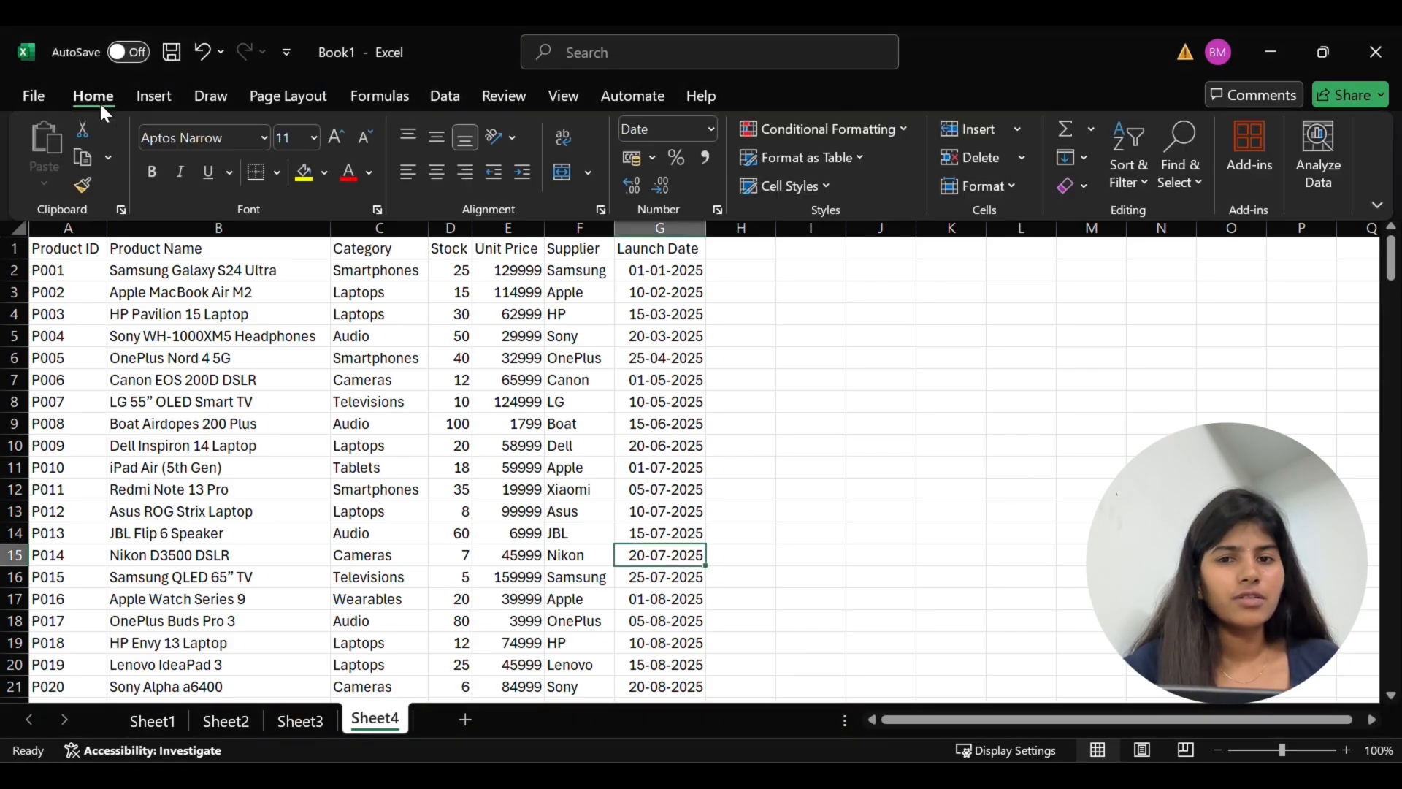
pyautogui.click(1130, 169)
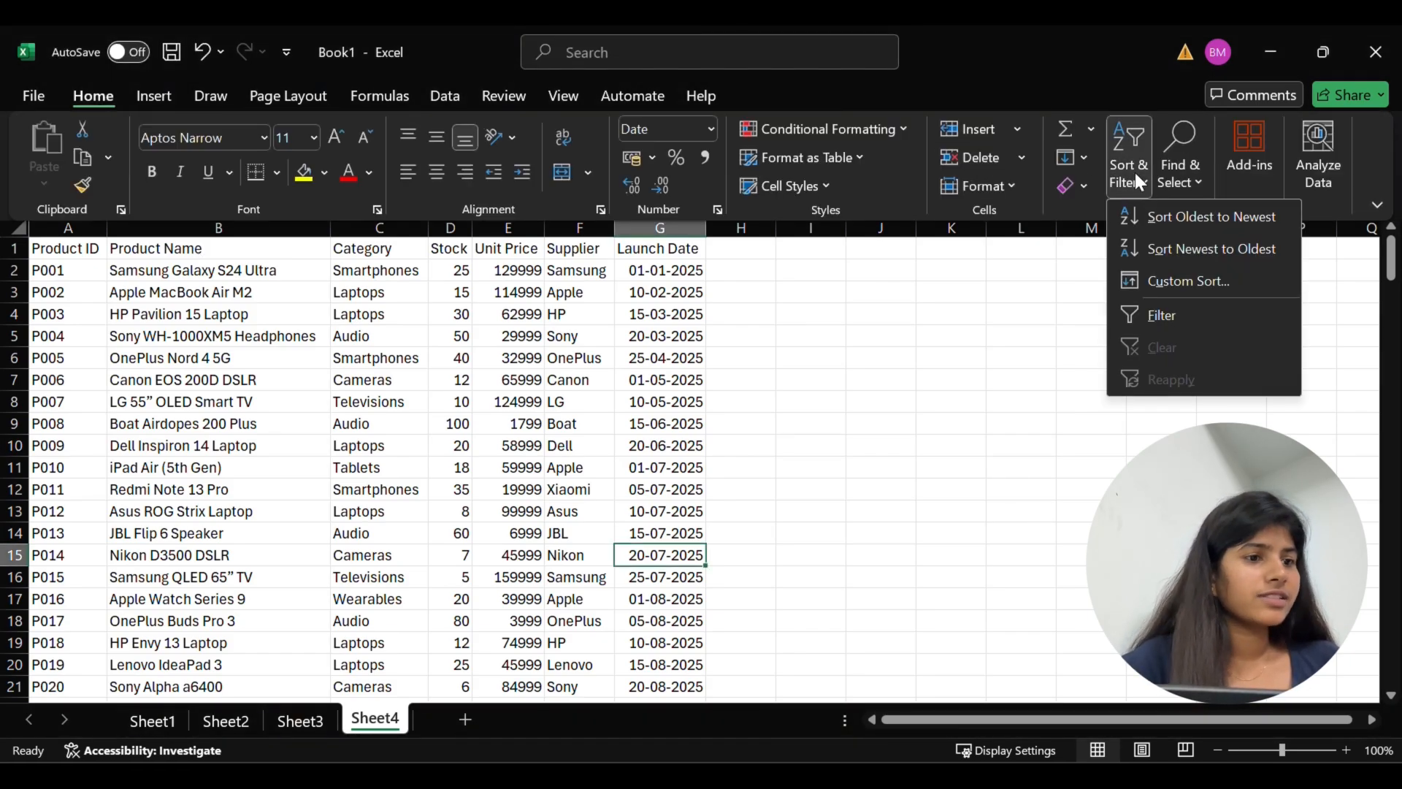
pyautogui.click(1161, 322)
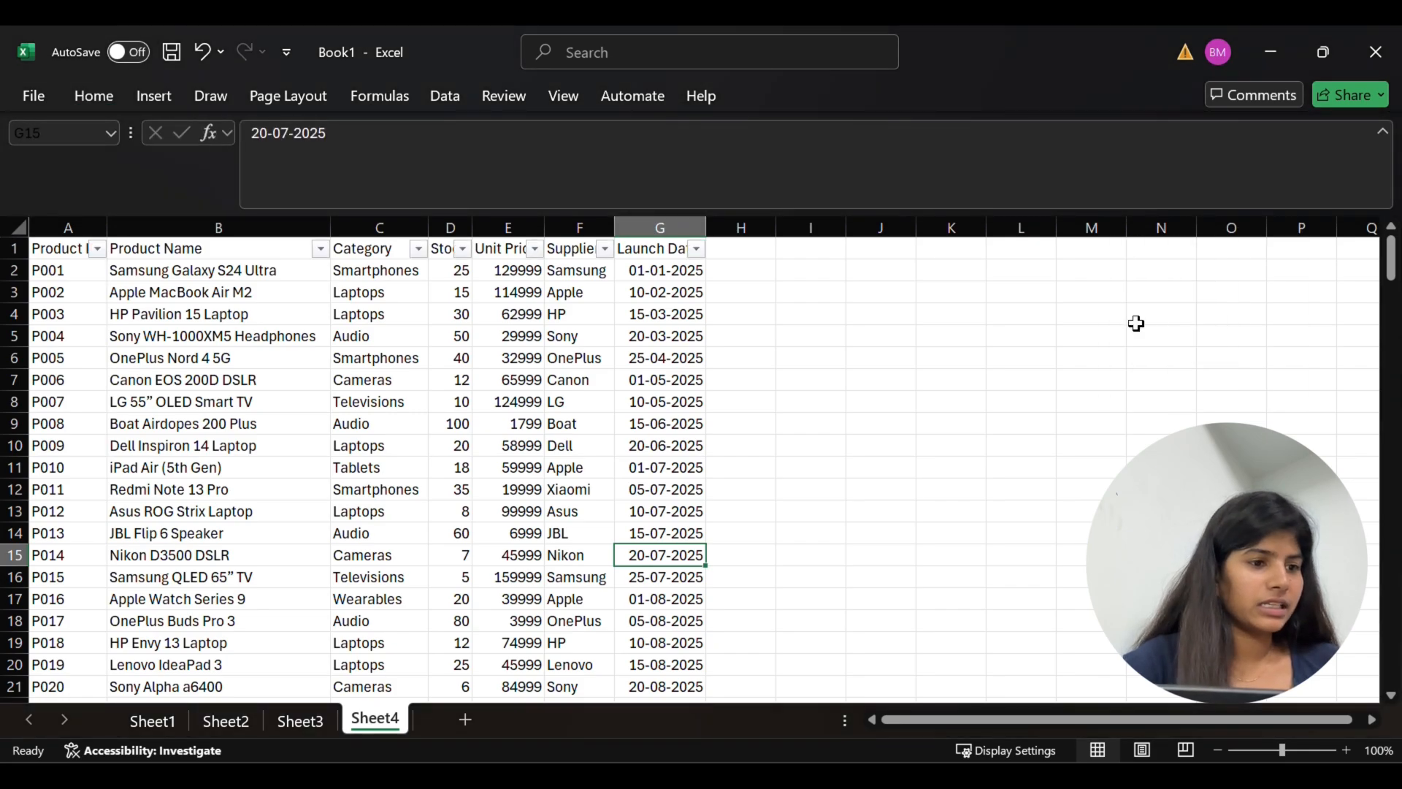
# Toggle the product table's header filters off, back on, and off again
pyautogui.click(649, 374)
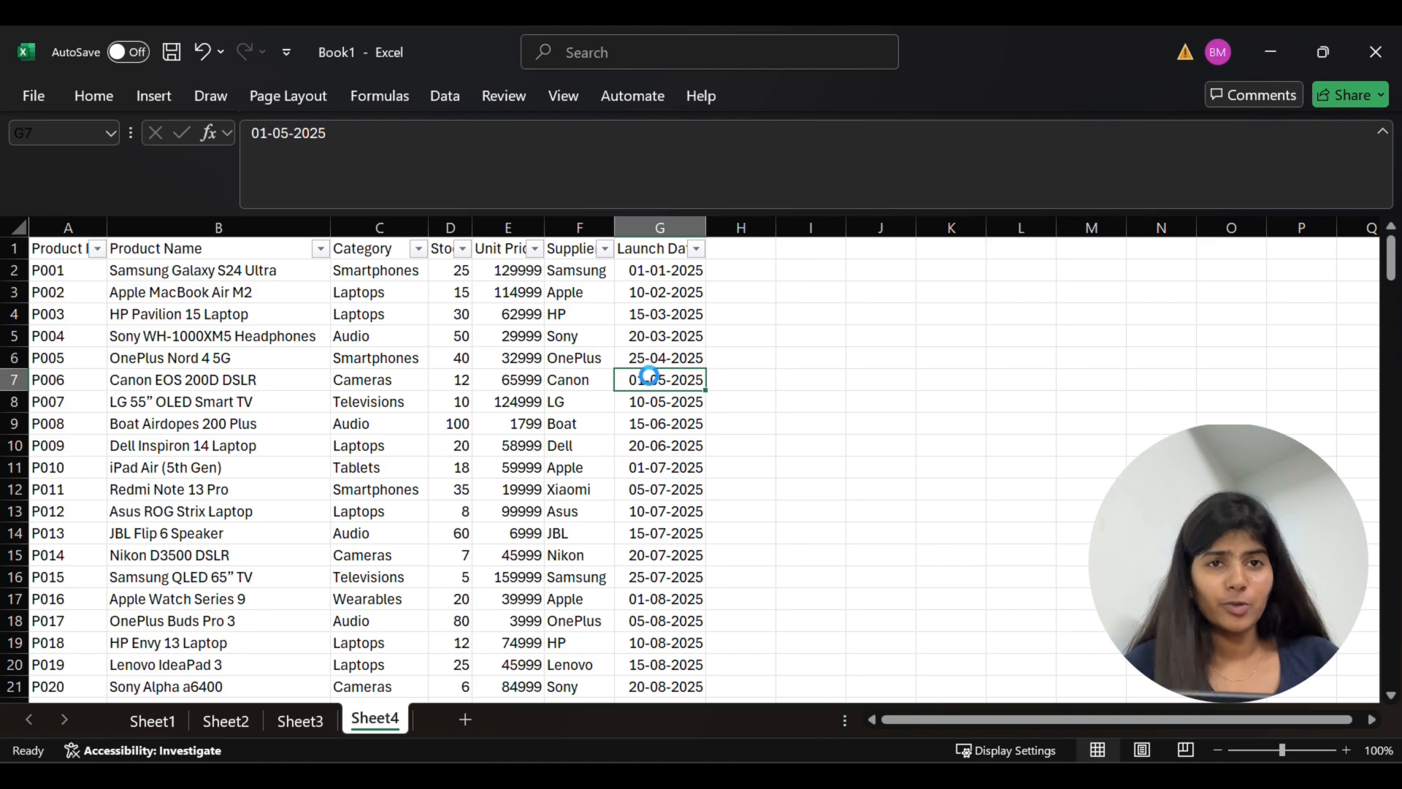
pyautogui.hotkey('ctrl', 'shift', 'l')
pyautogui.click(214, 360)
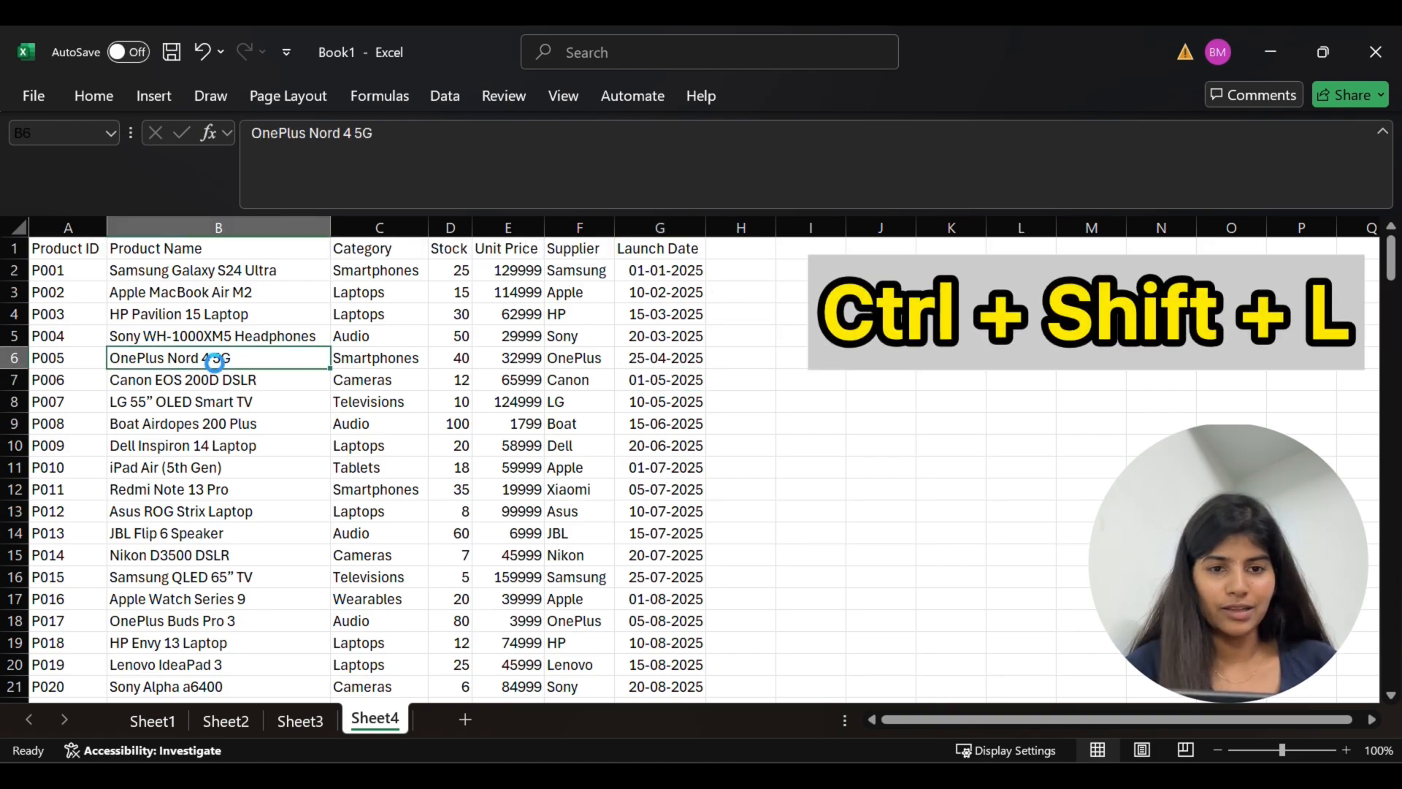
pyautogui.hotkey('ctrl', 'shift', 'l')
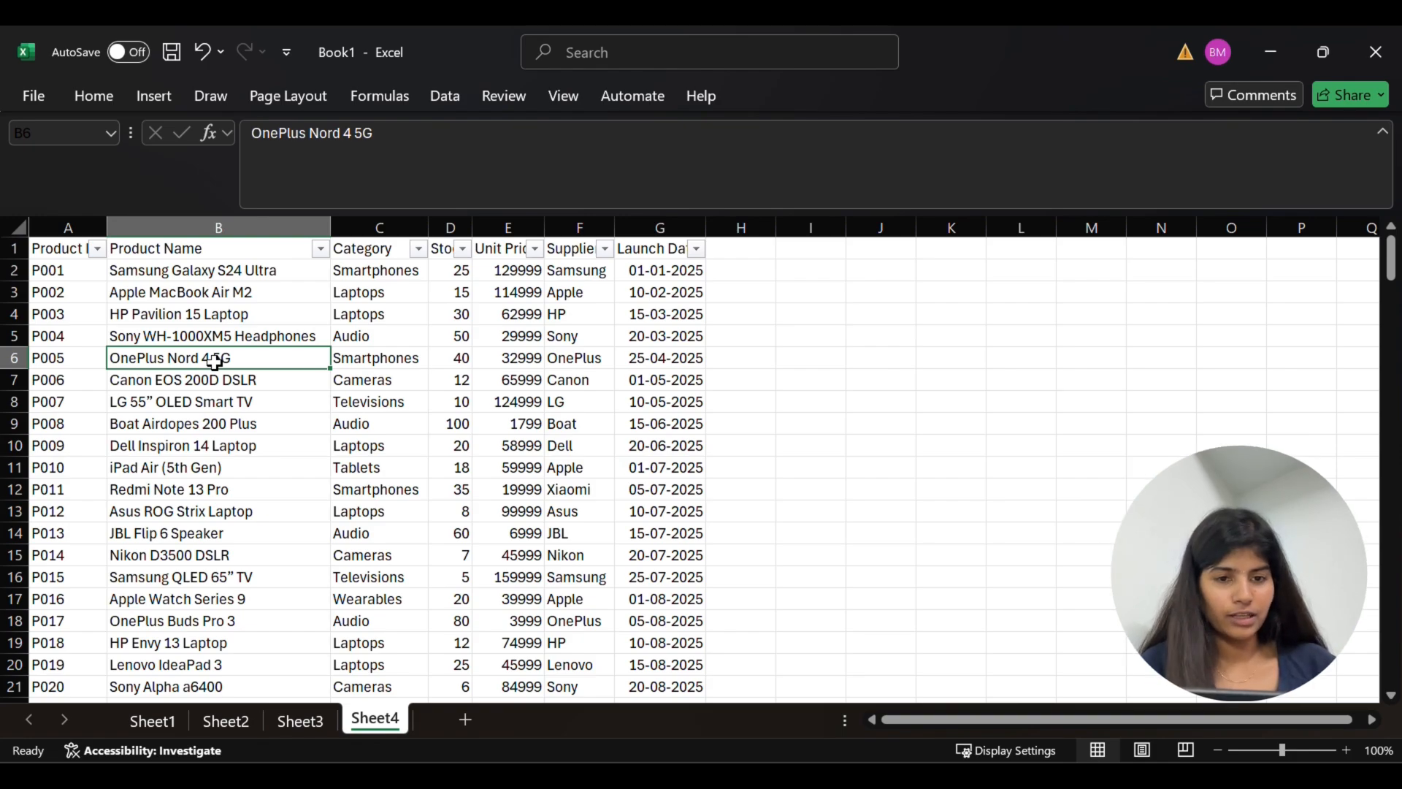
pyautogui.hotkey('ctrl', 'shift', 'l')
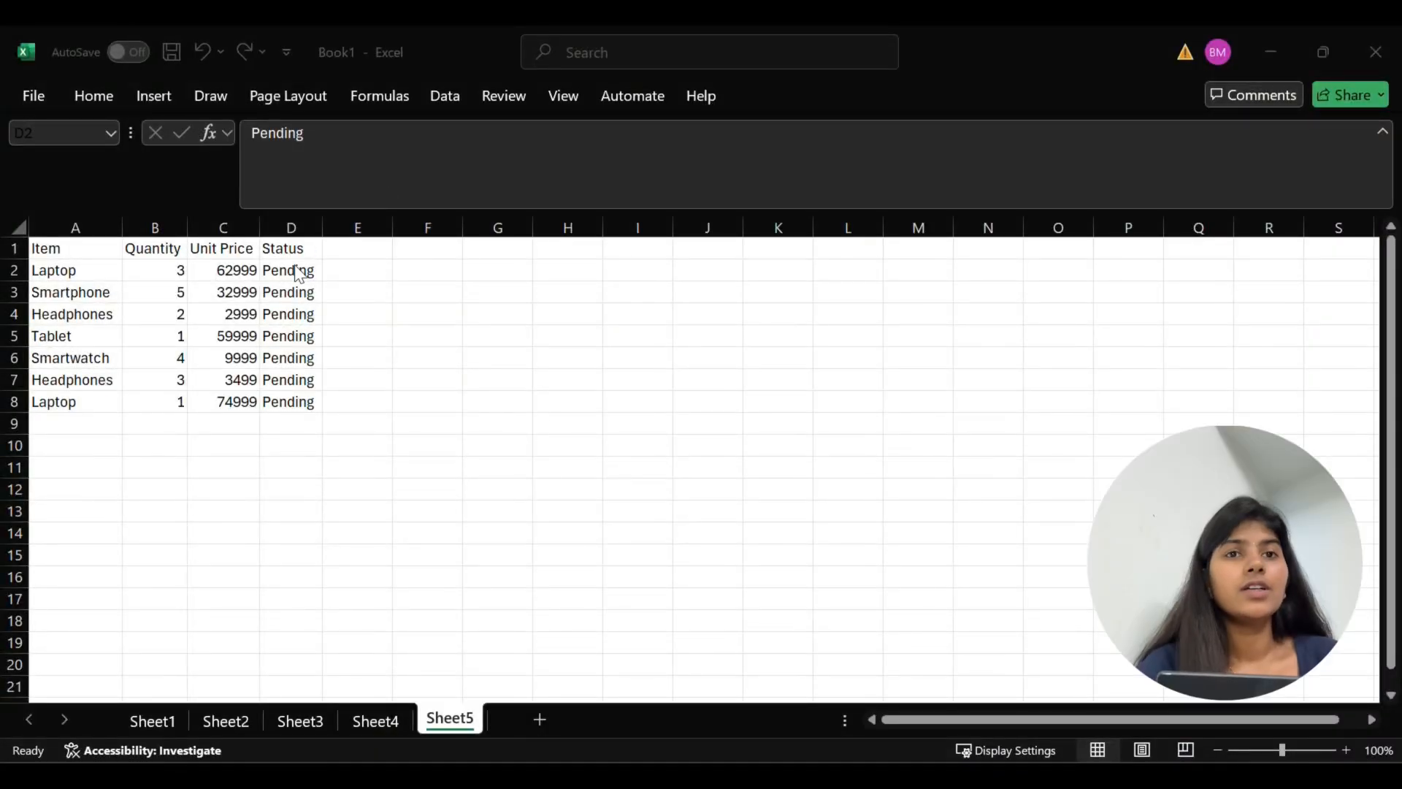
# Fill the first two Status cells in Sheet5, D2 and D3, with yellow
pyautogui.click(298, 271)
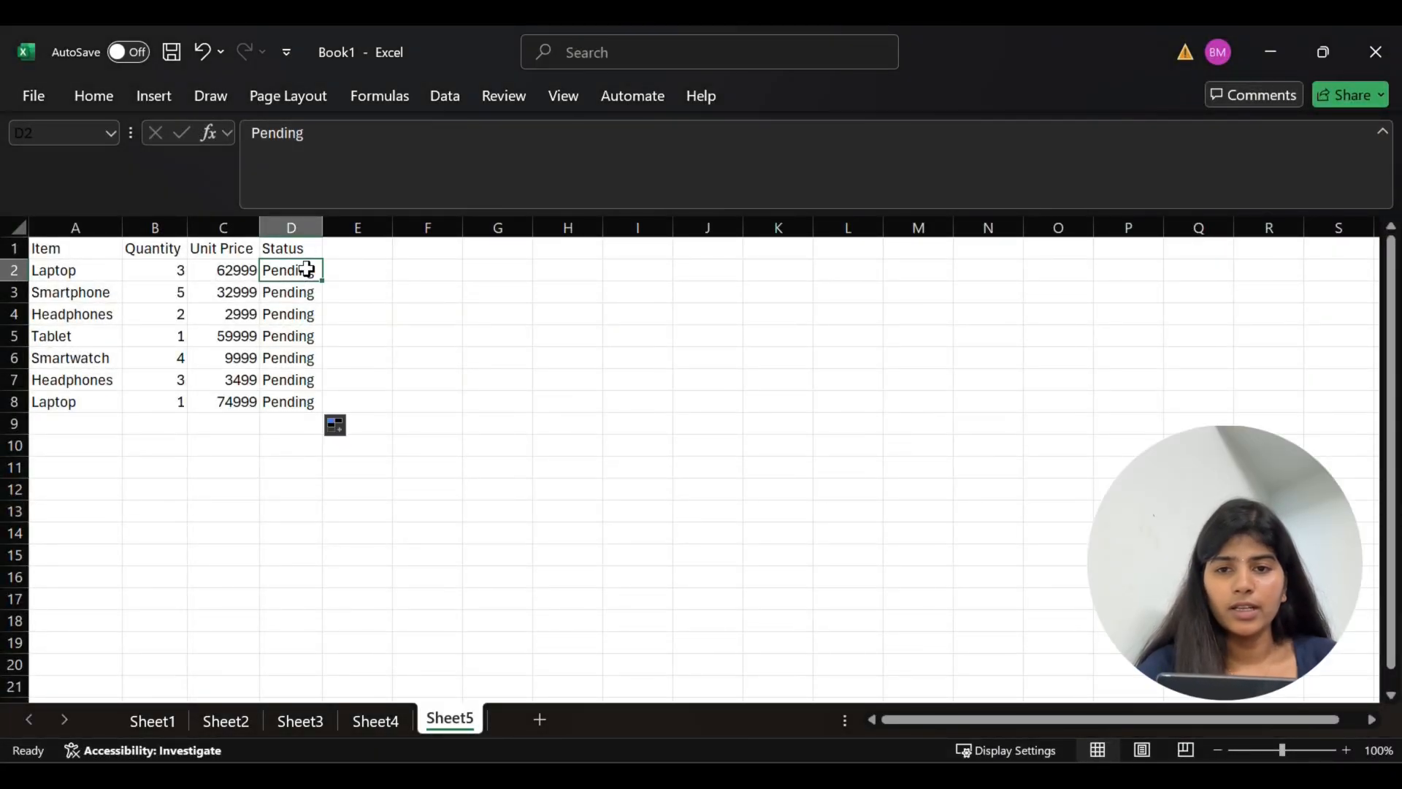
pyautogui.click(89, 97)
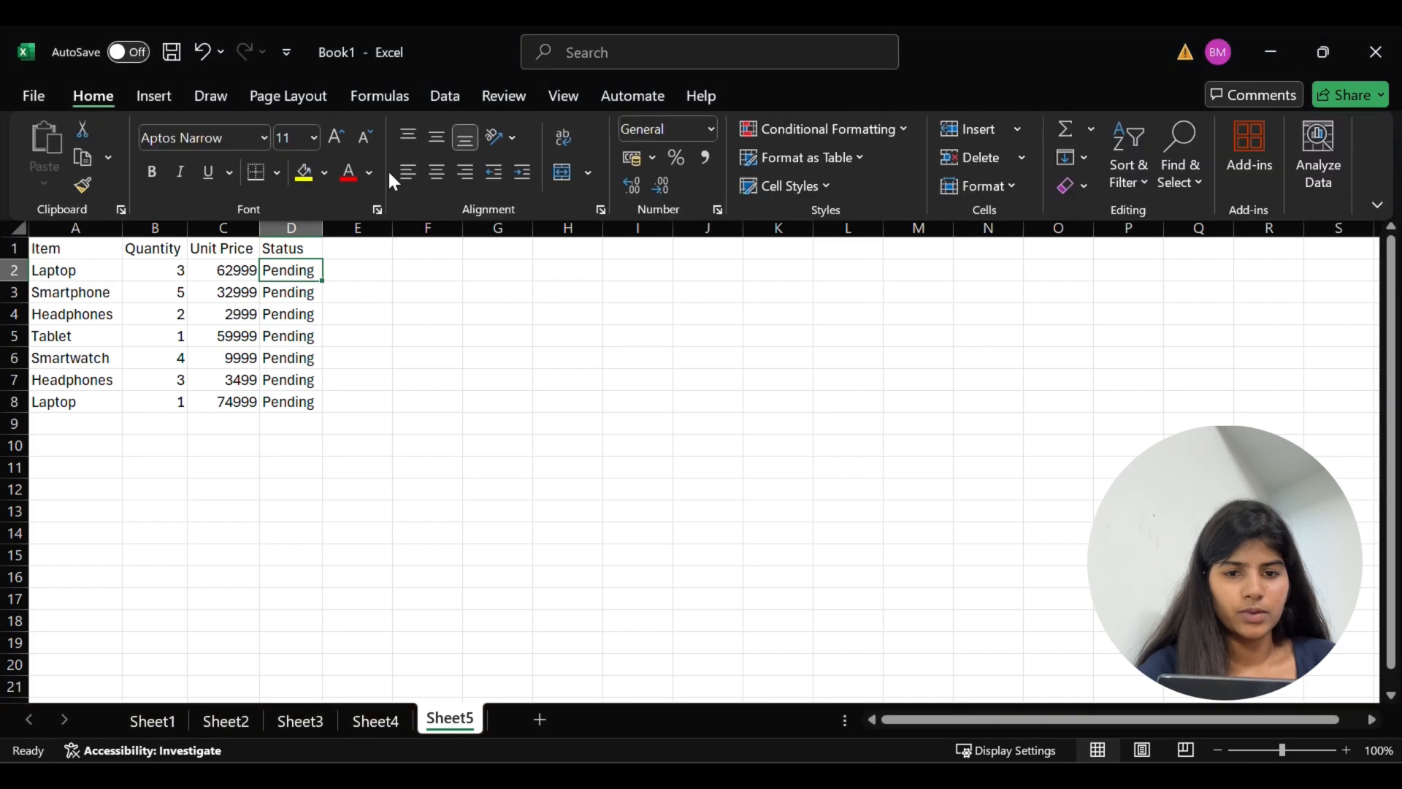
pyautogui.click(303, 172)
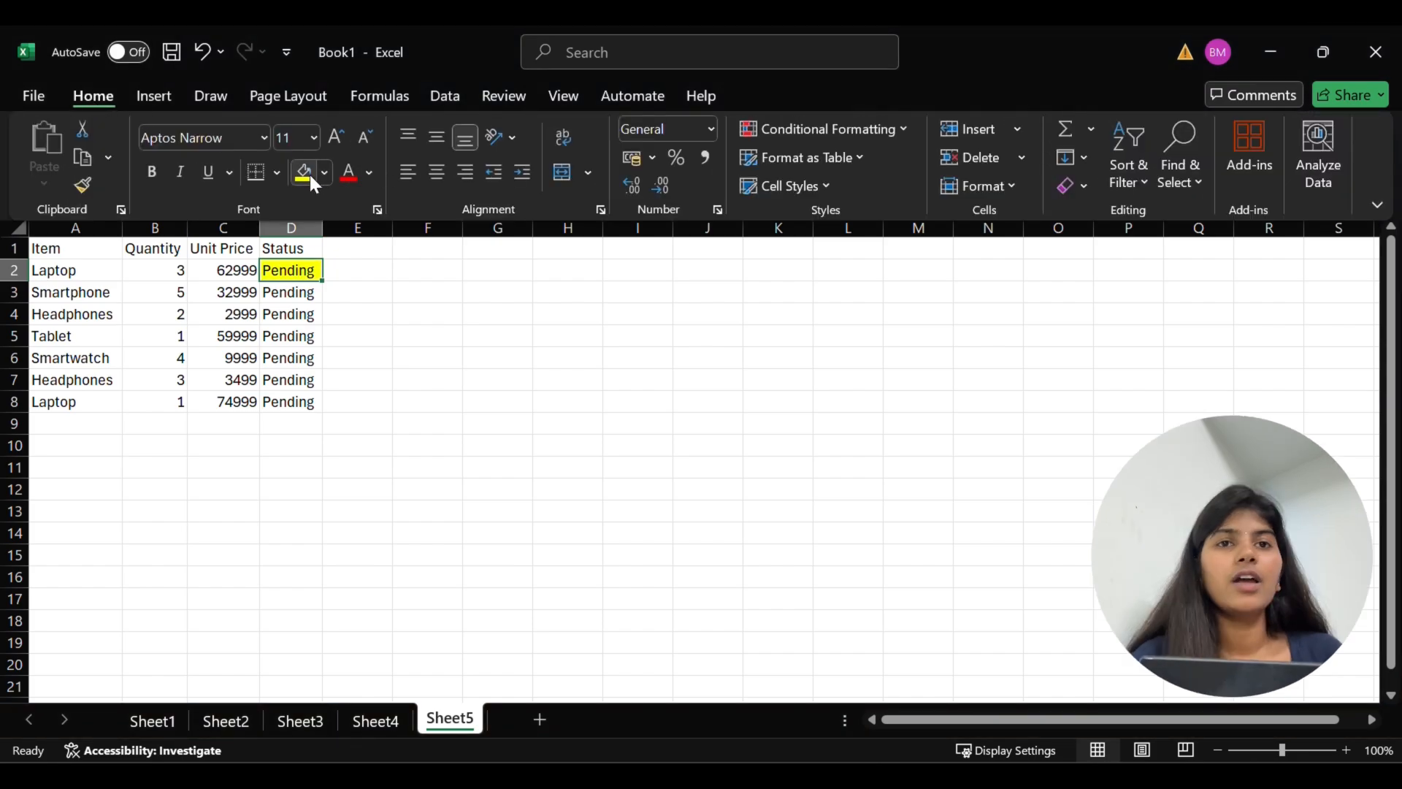
pyautogui.click(310, 300)
pyautogui.click(302, 292)
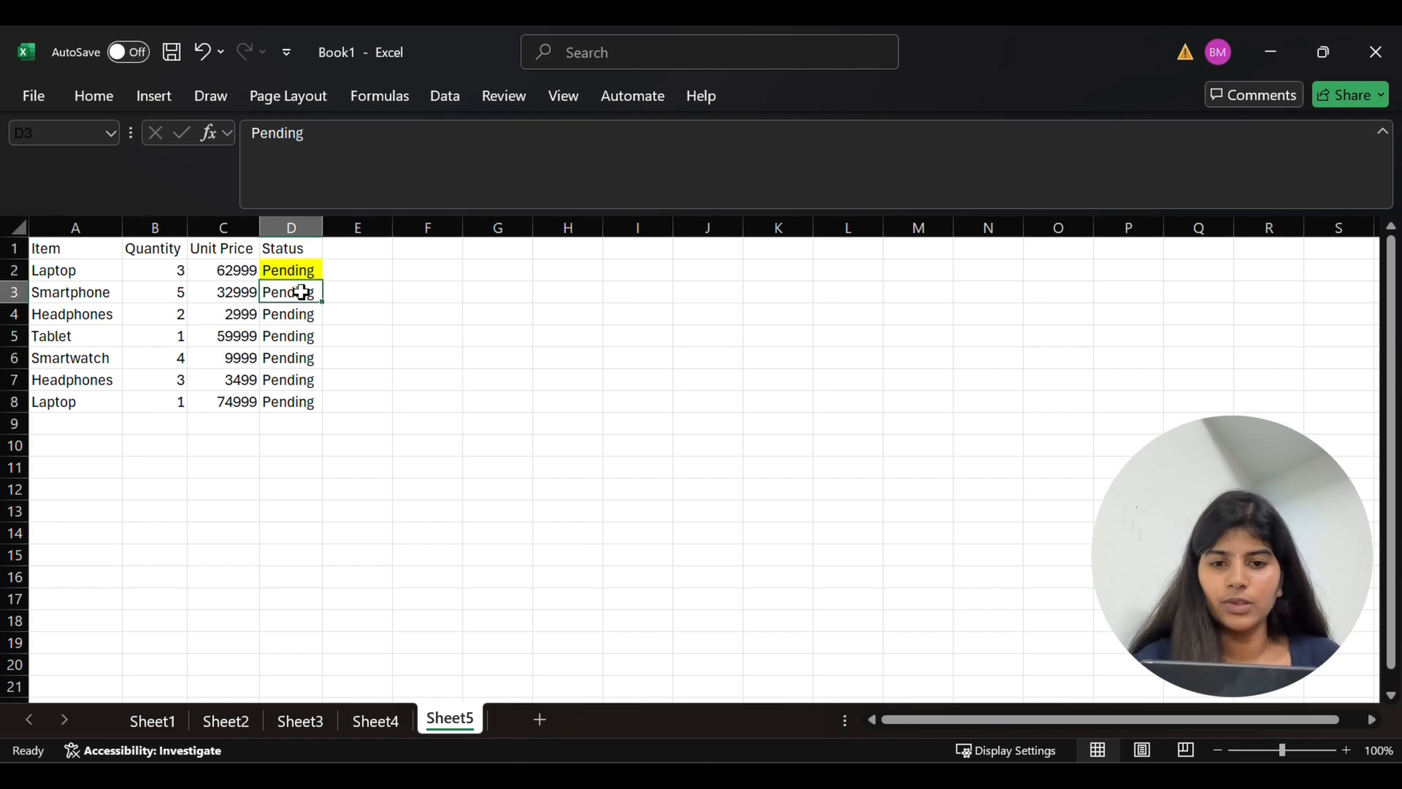
pyautogui.click(88, 92)
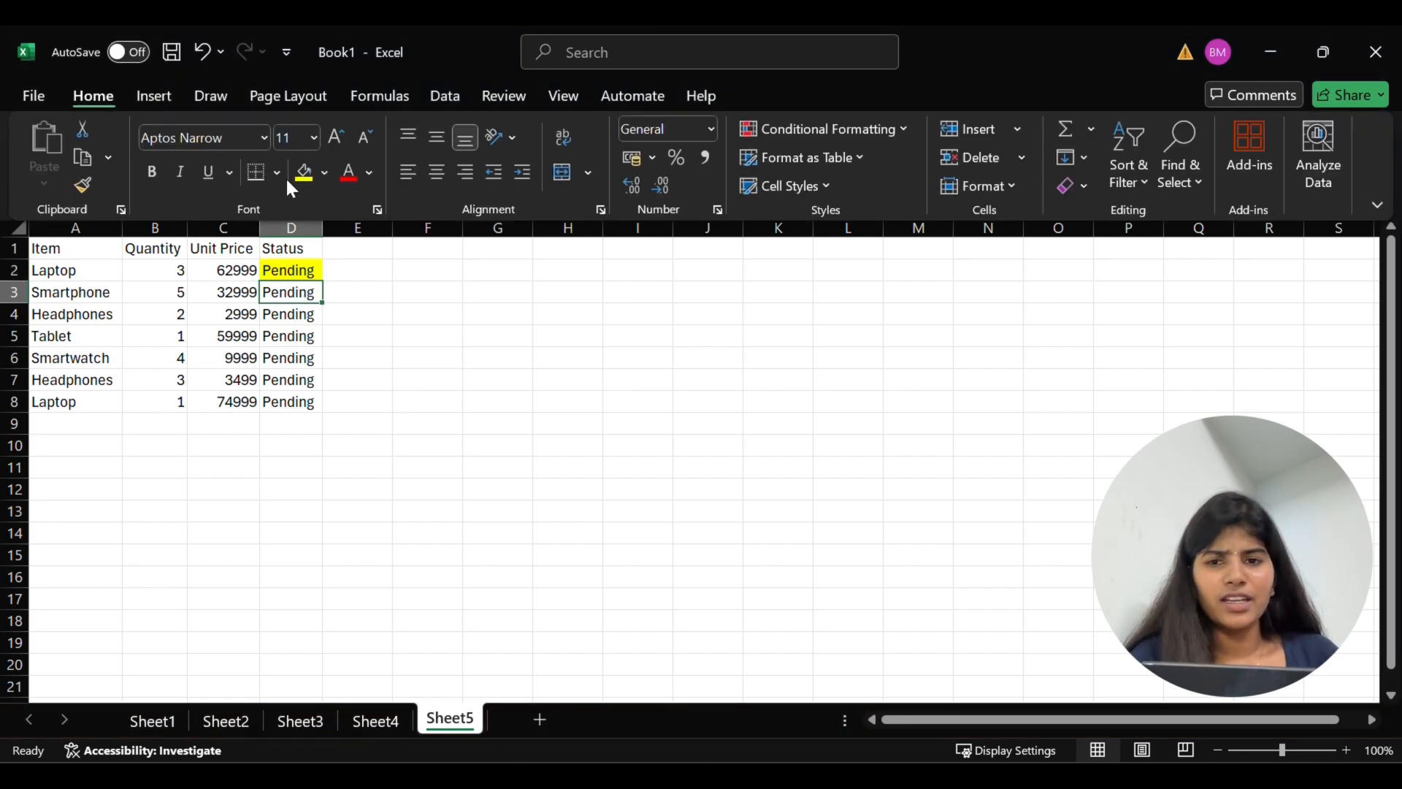
pyautogui.click(295, 183)
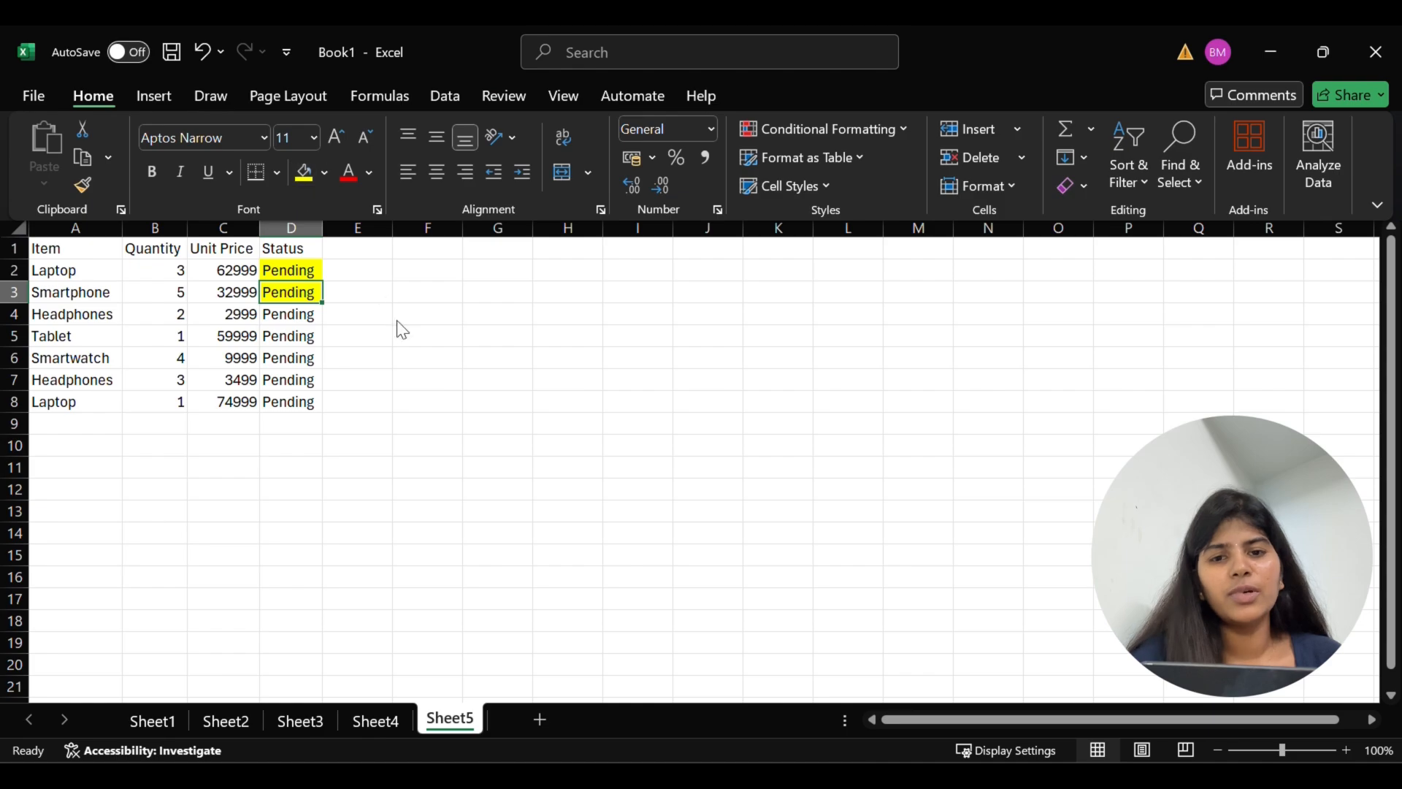
# Repeat the yellow fill on the Status cells one by one from D4 downward
pyautogui.click(303, 316)
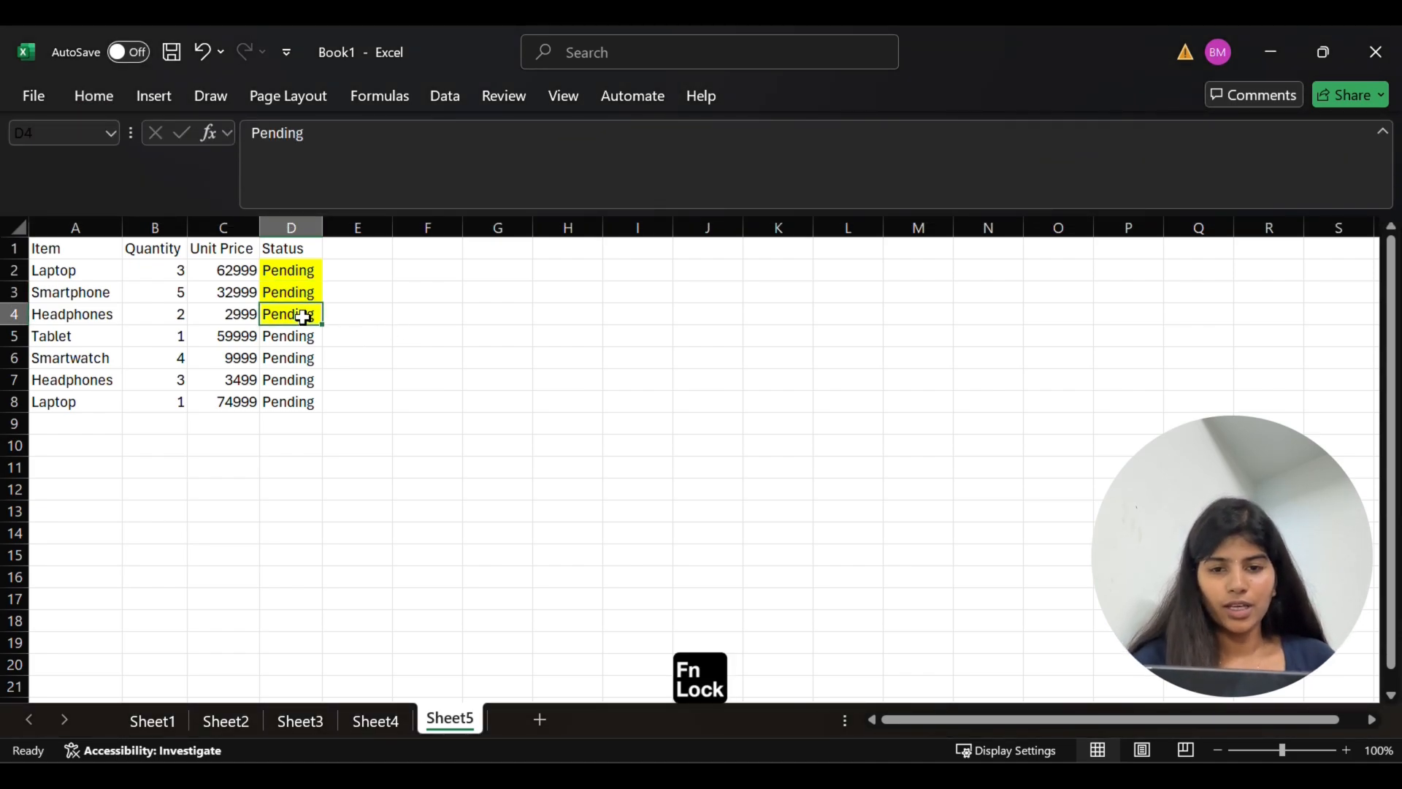
pyautogui.press('F4')
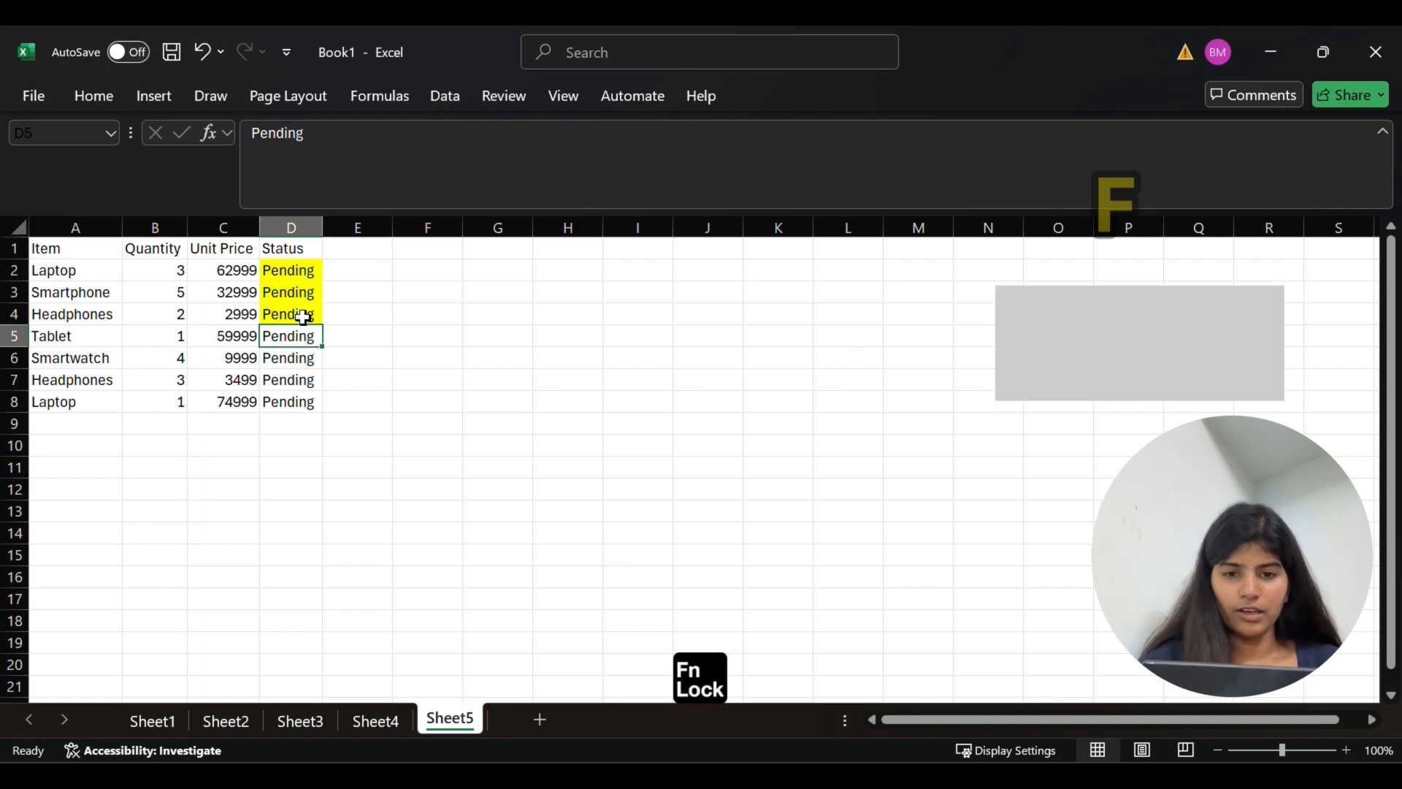
pyautogui.press('Down')
pyautogui.press('F4')
pyautogui.press('Down')
pyautogui.press('F4')
pyautogui.press('Down')
pyautogui.press('F4')
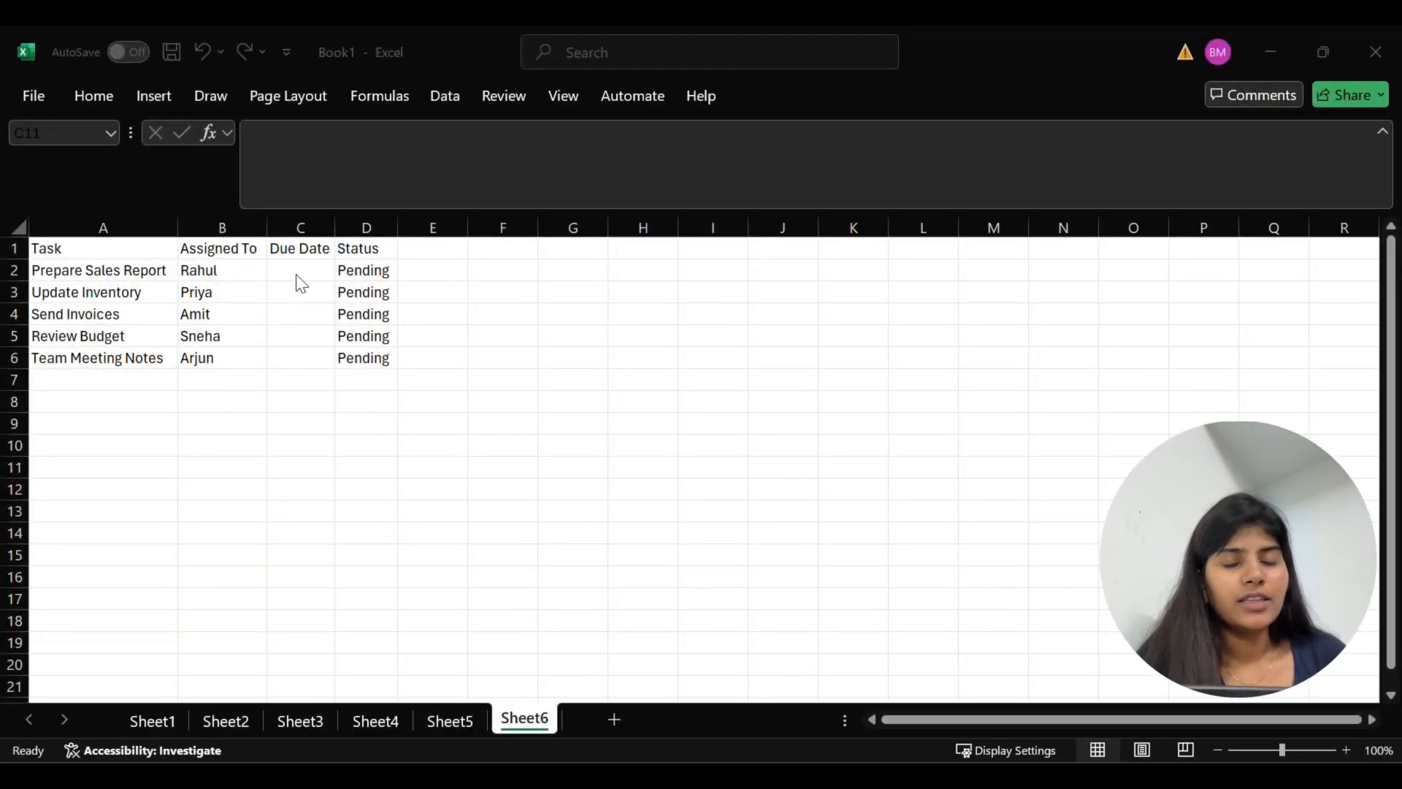
# Enter 2025-10-20 as the due date of the Prepare Sales Report task in cell C2 of Sheet6
pyautogui.click(294, 274)
pyautogui.click(293, 274)
pyautogui.write('20')
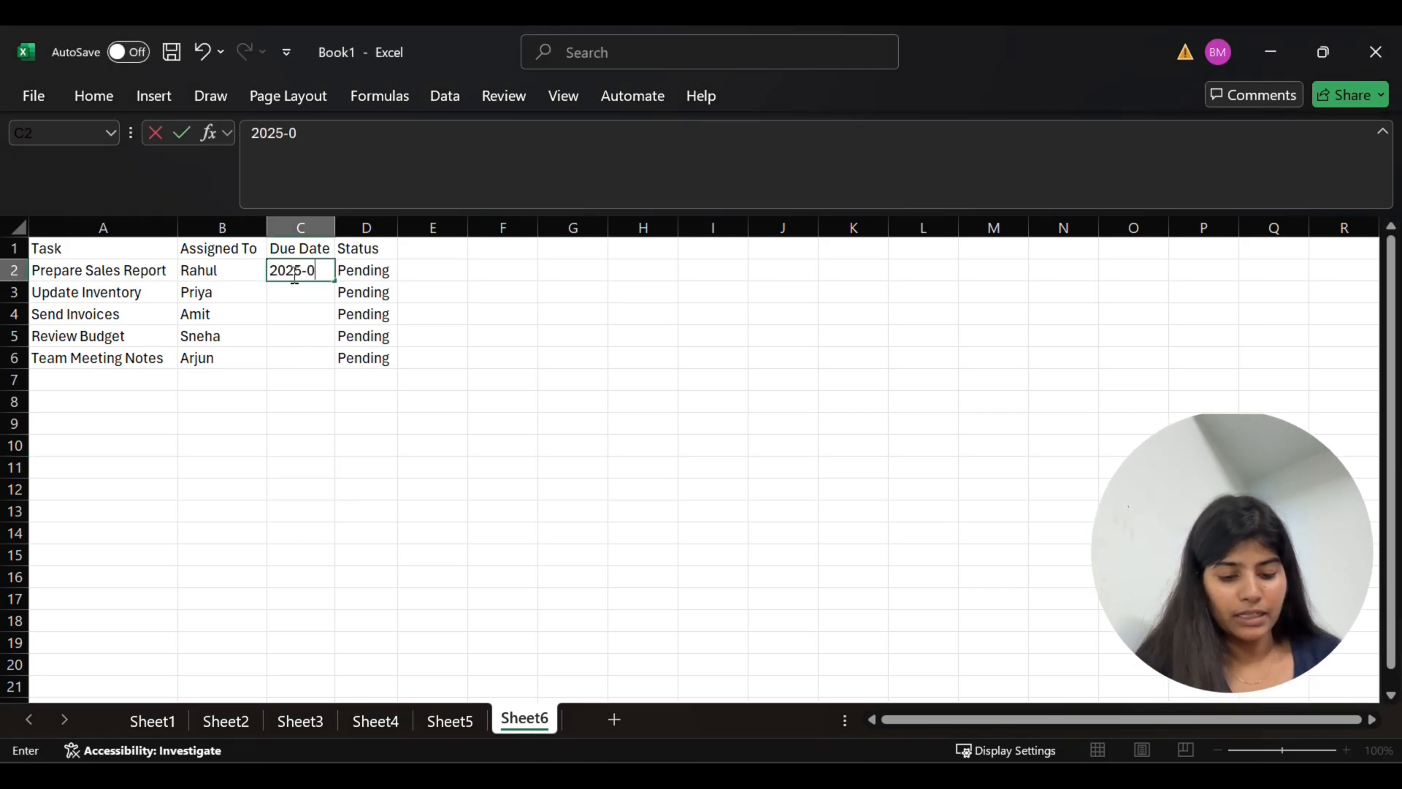
pyautogui.write('25-10-20')
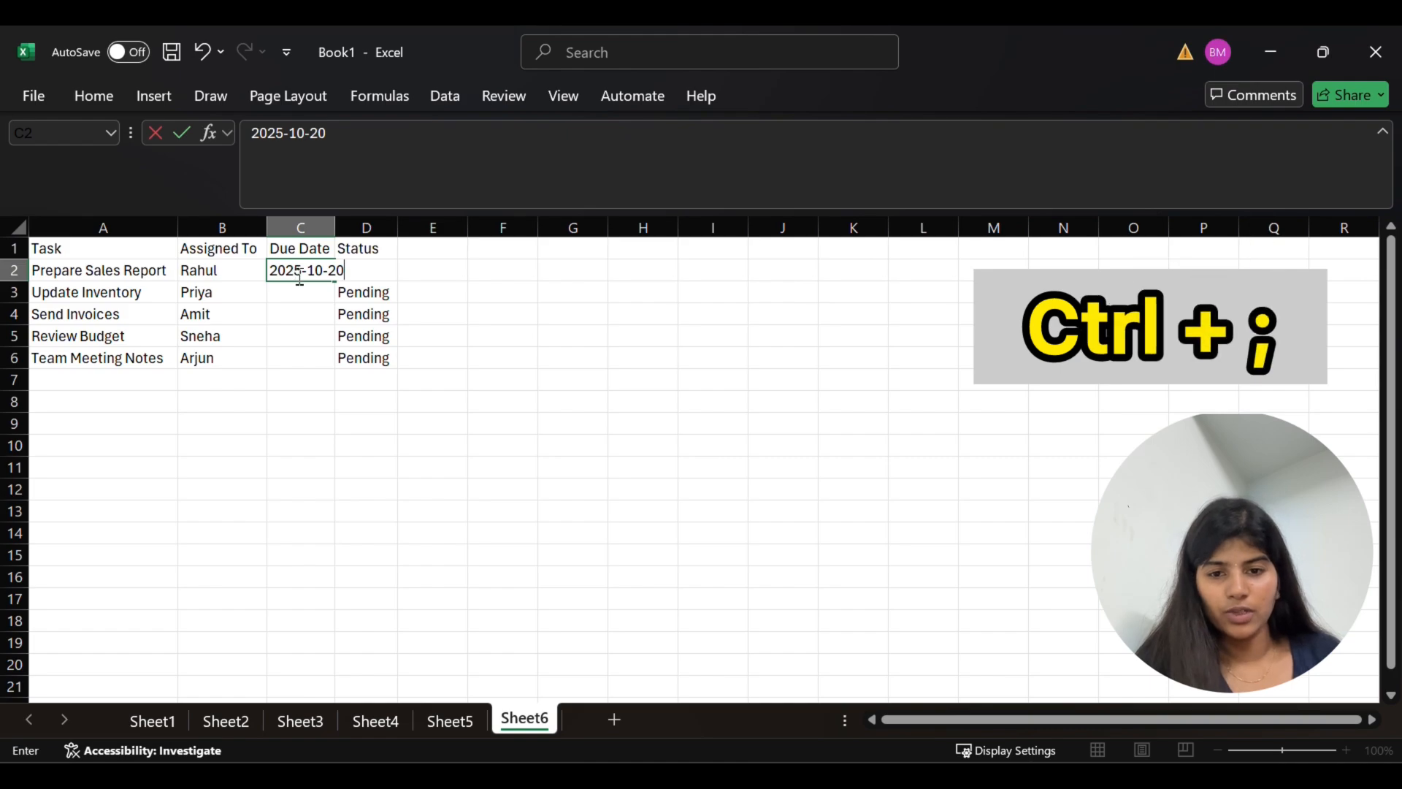
# Insert today's date, 20-10-2025, as the due date of the remaining tasks in cells C3 to C6
pyautogui.click(301, 289)
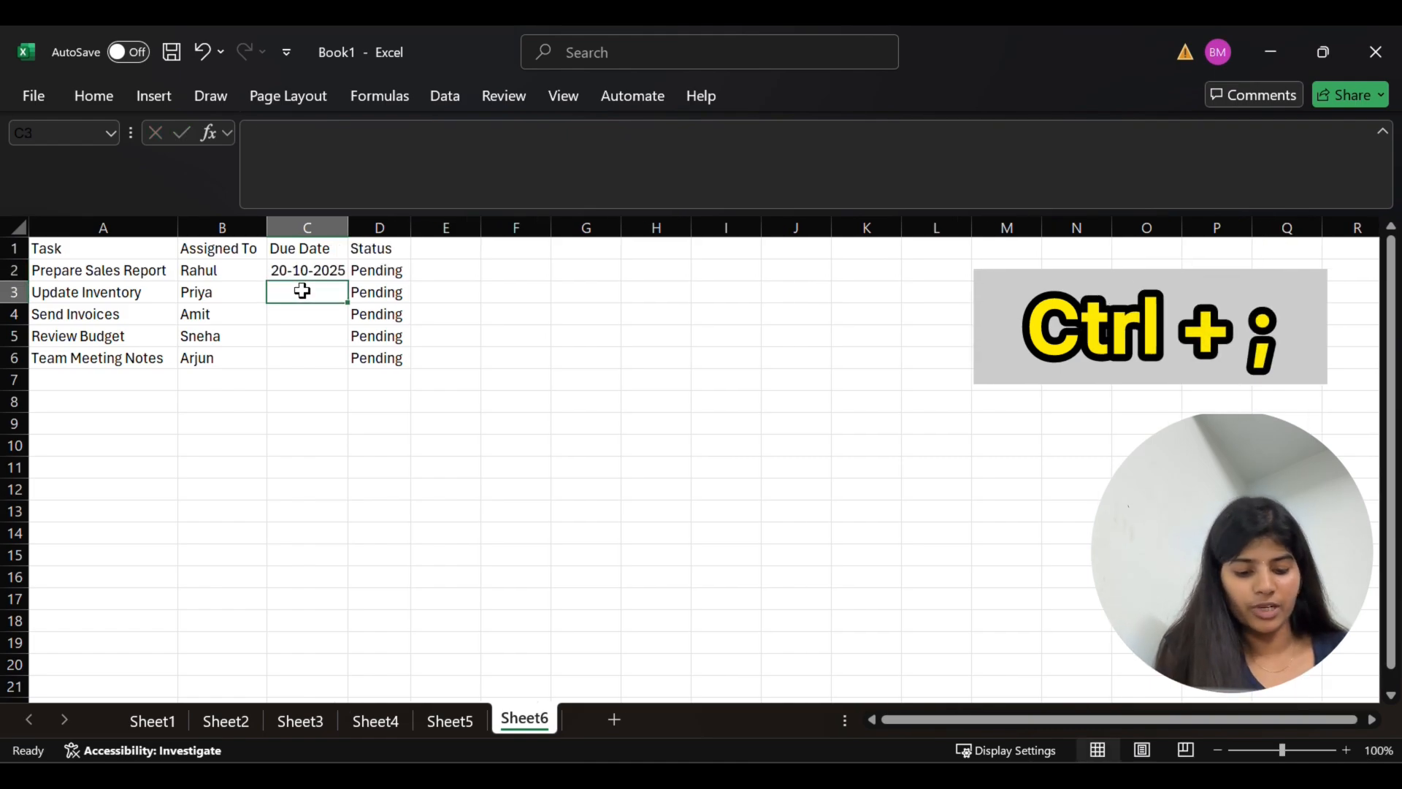
pyautogui.hotkey('ctrl', ';')
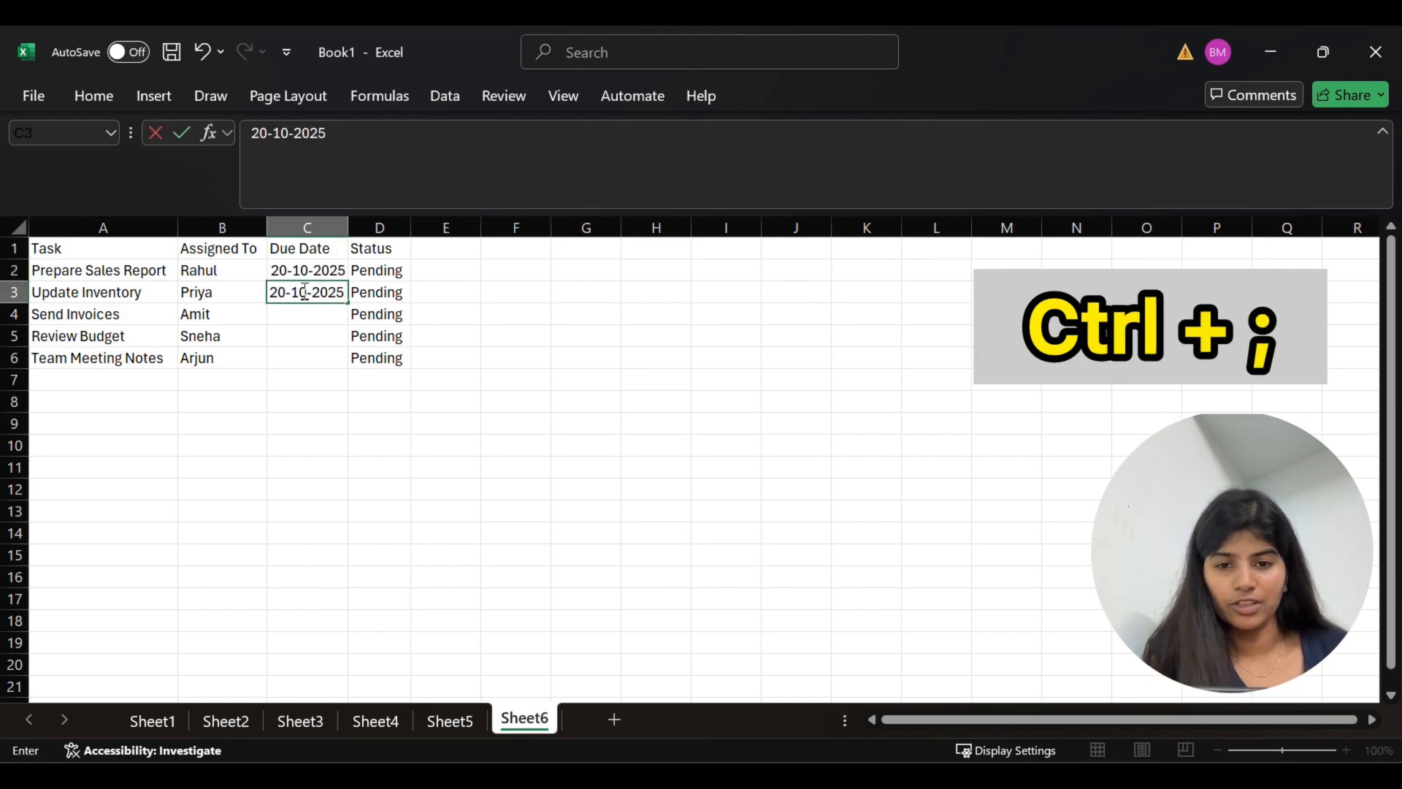
pyautogui.press('Return')
pyautogui.hotkey('ctrl', ';')
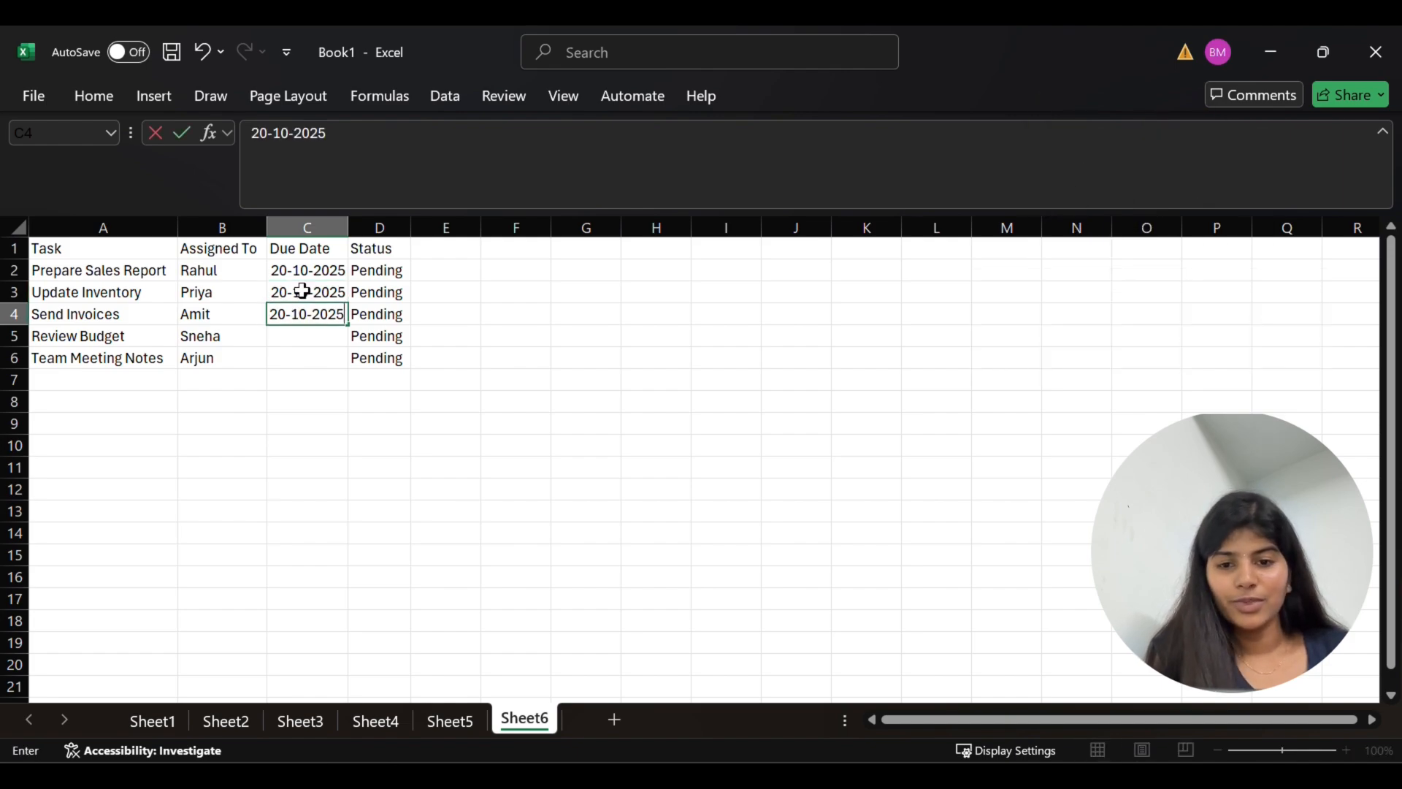
pyautogui.press('Return')
pyautogui.hotkey('ctrl', ';')
pyautogui.press('Return')
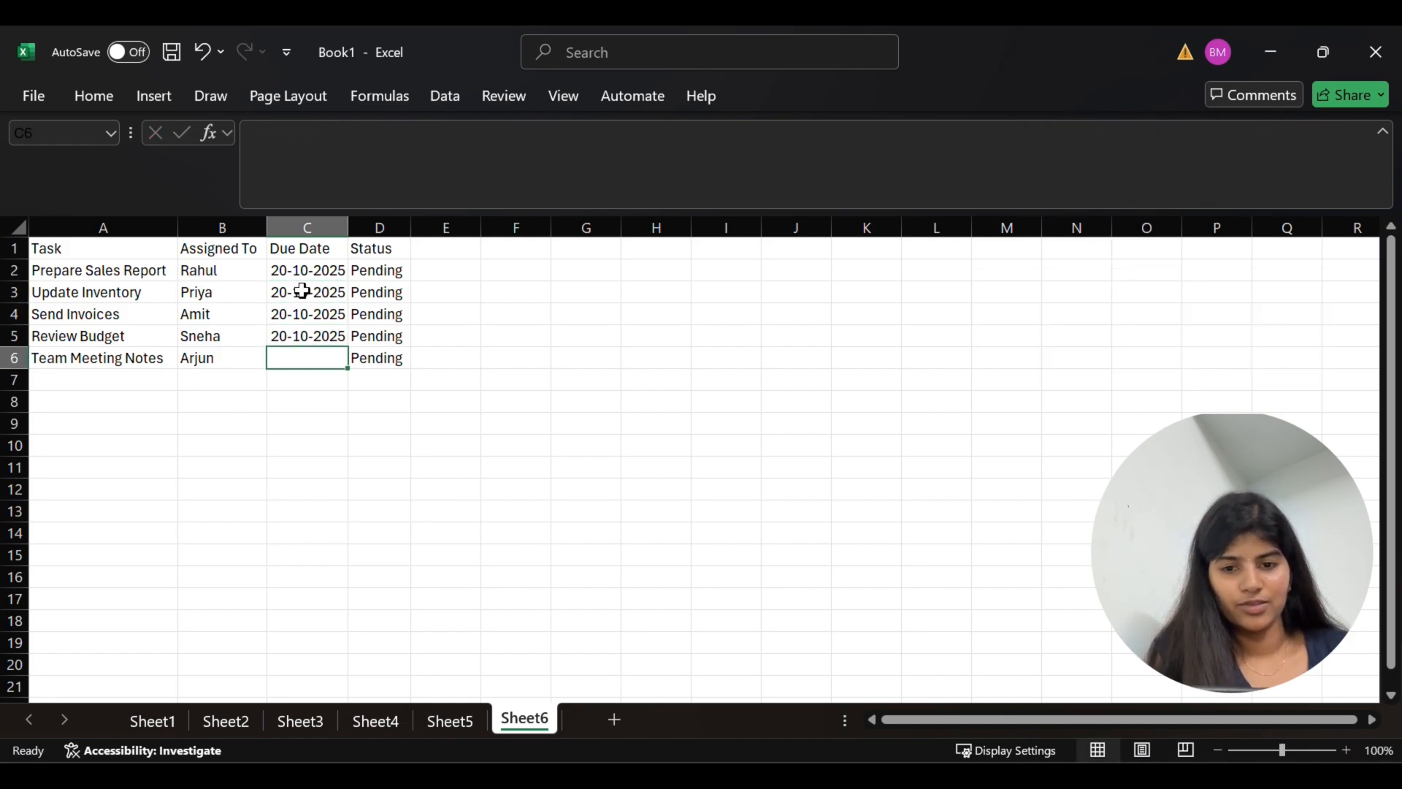
pyautogui.hotkey('ctrl', ';')
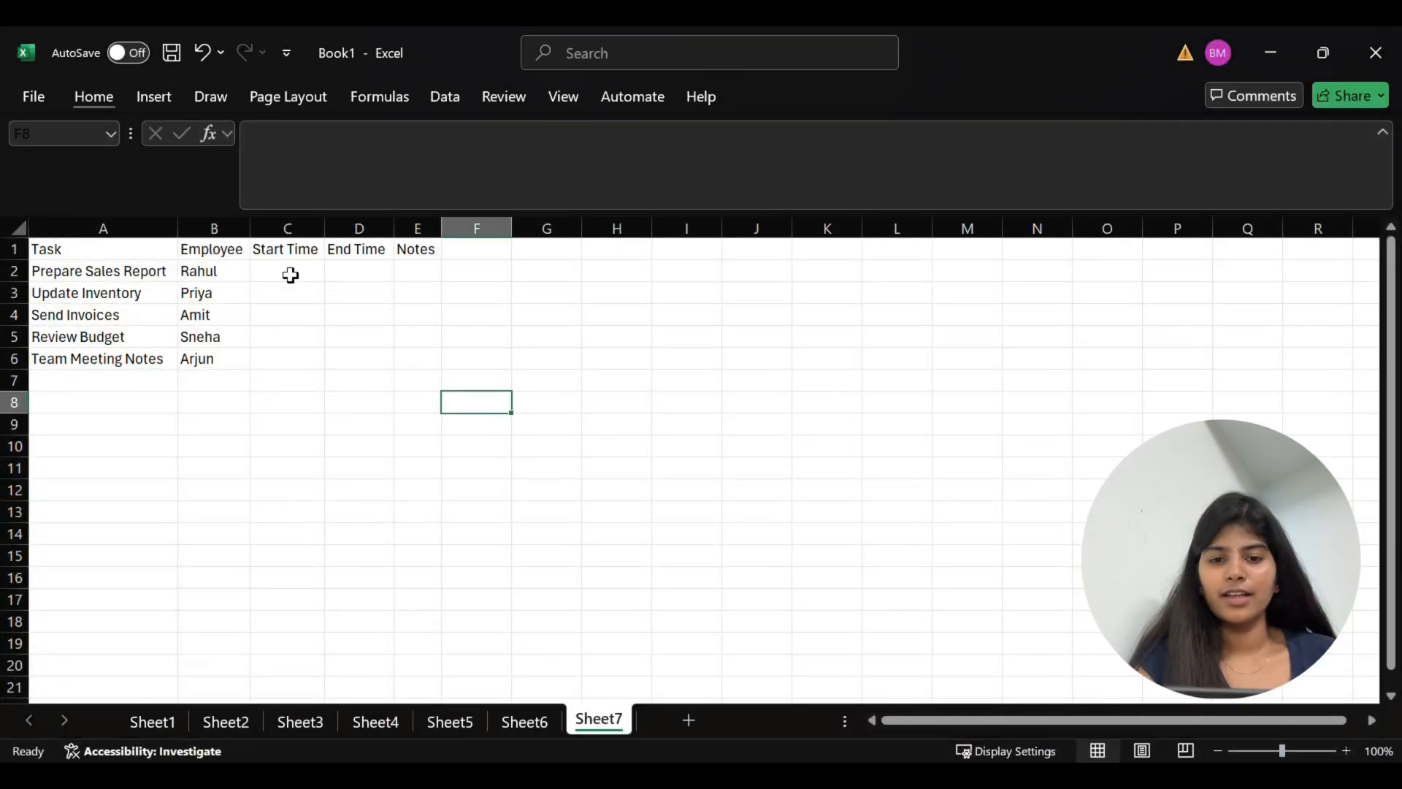
# Insert the current time, 17:19, as the start time of the Prepare Sales Report task in cell C2 of Sheet7
pyautogui.click(291, 274)
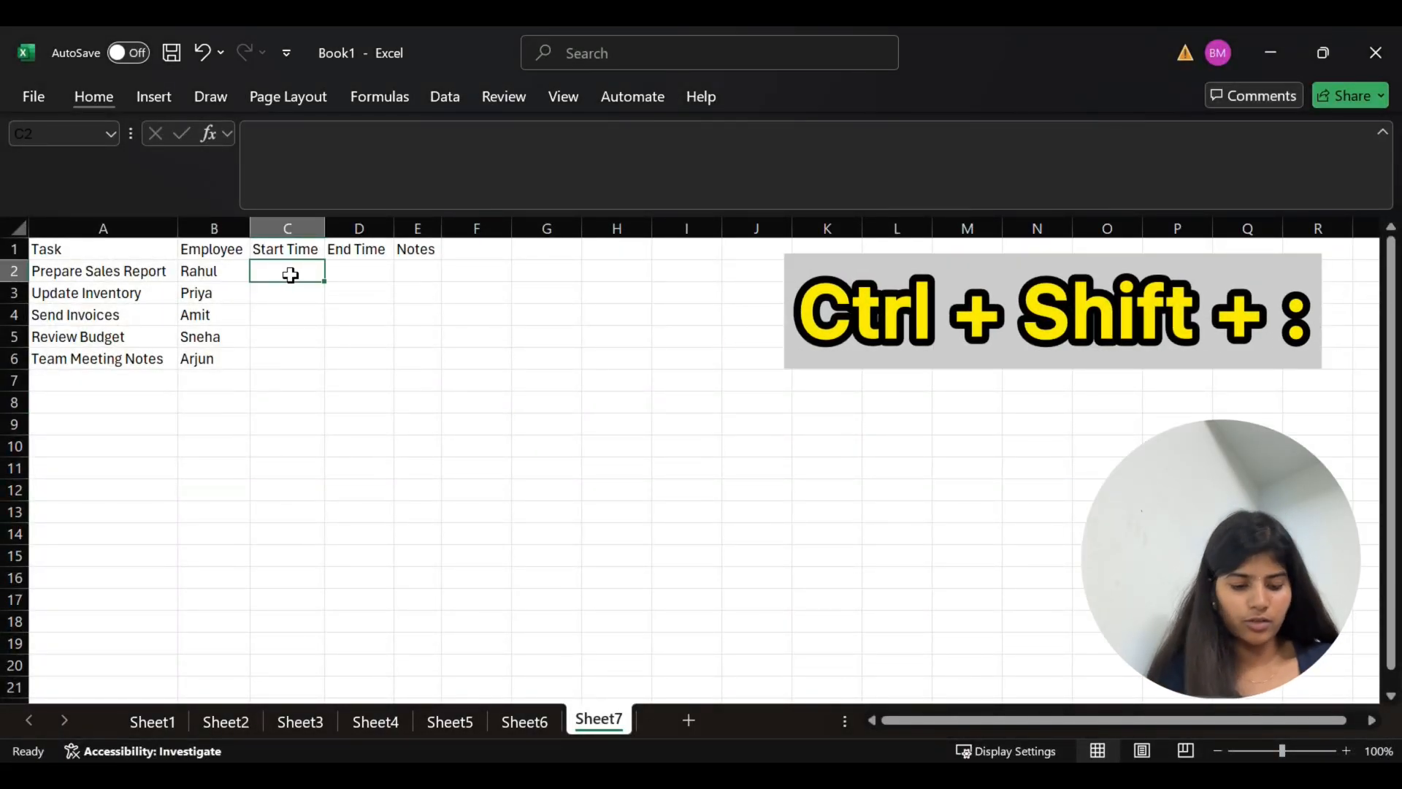
pyautogui.hotkey('ctrl', 'shift', ':')
pyautogui.hotkey('ctrl', 'shift', ':')
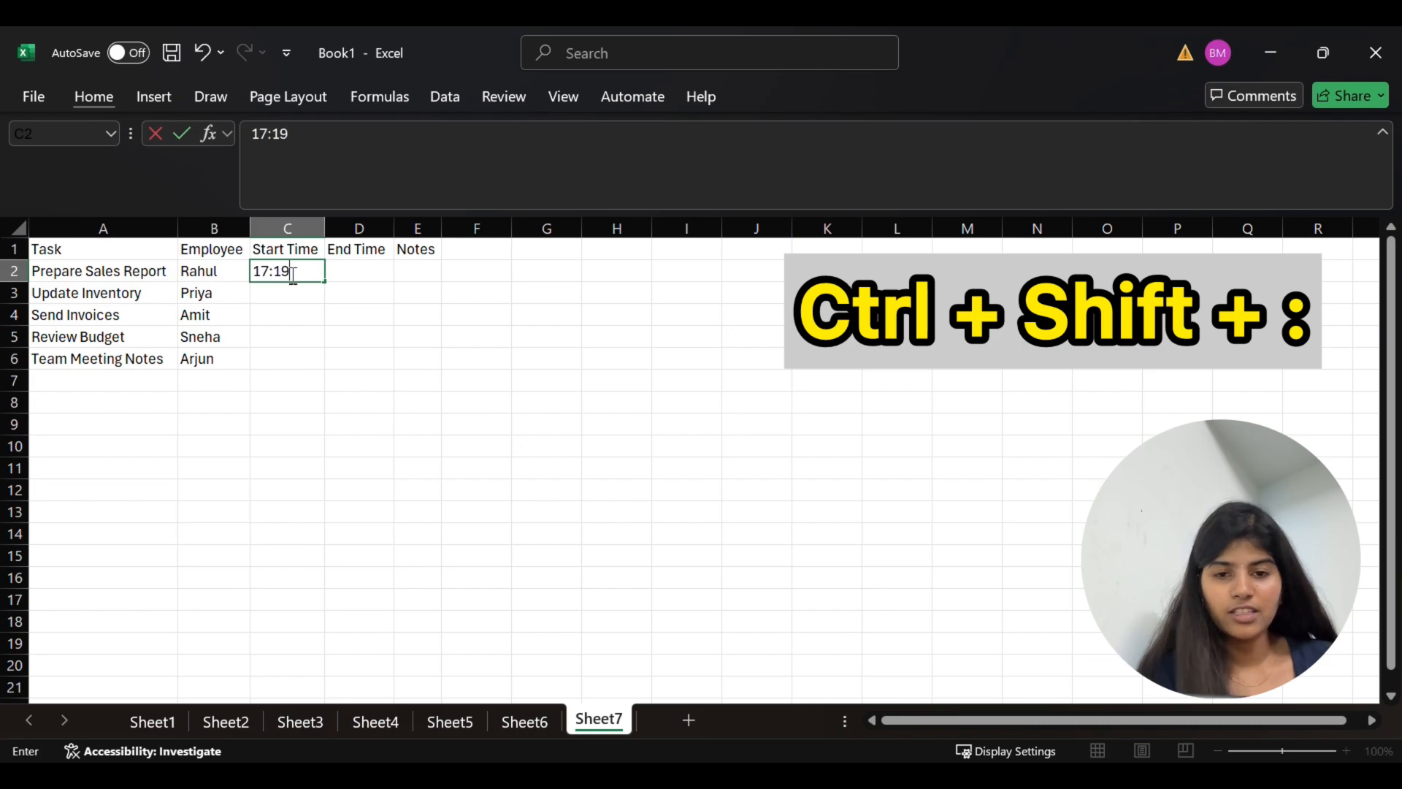
pyautogui.press('Return')
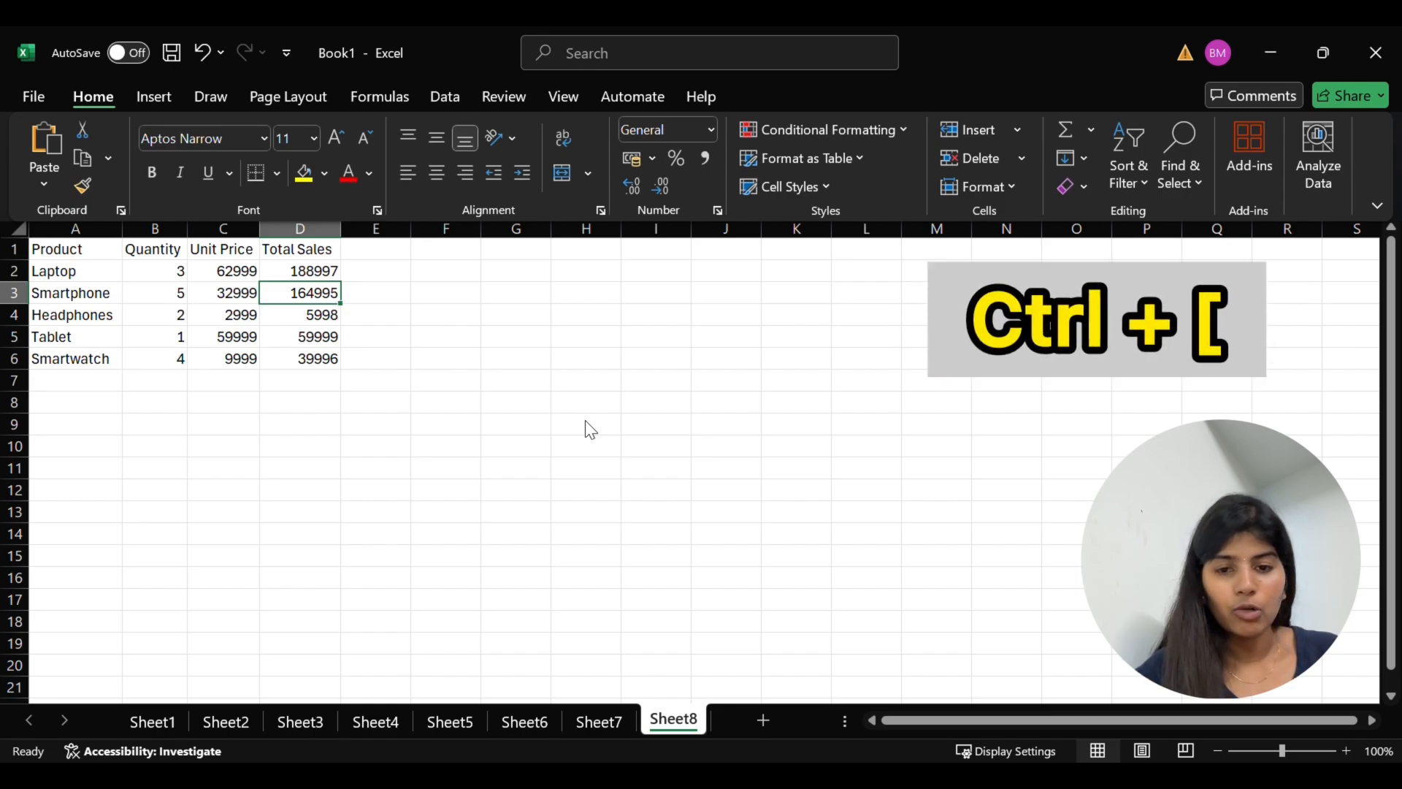
# Trace the cells that feed the Smartphone Total Sales formula in D3 of Sheet8, and go back to the dependent formula
pyautogui.hotkey('ctrl', '[')
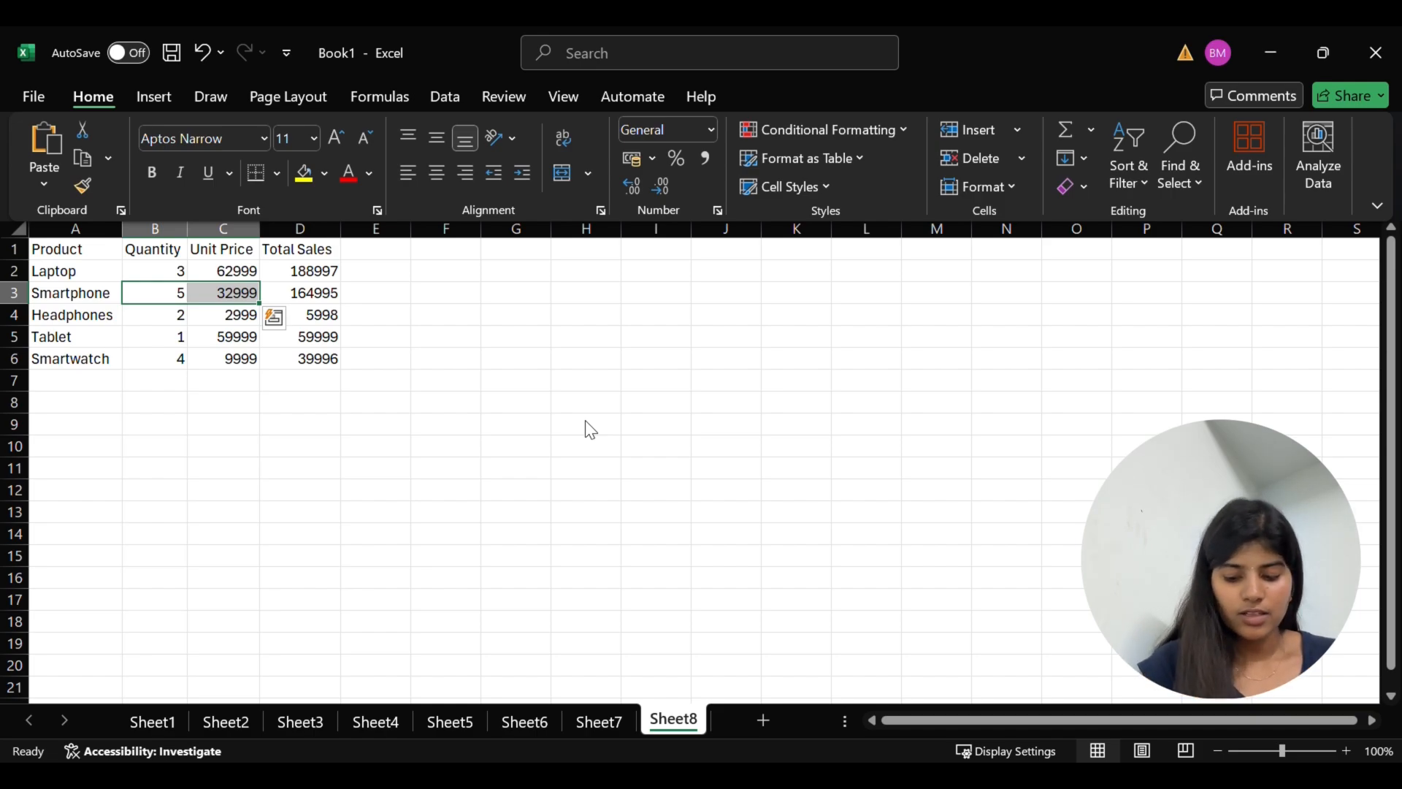
pyautogui.hotkey('ctrl', '[')
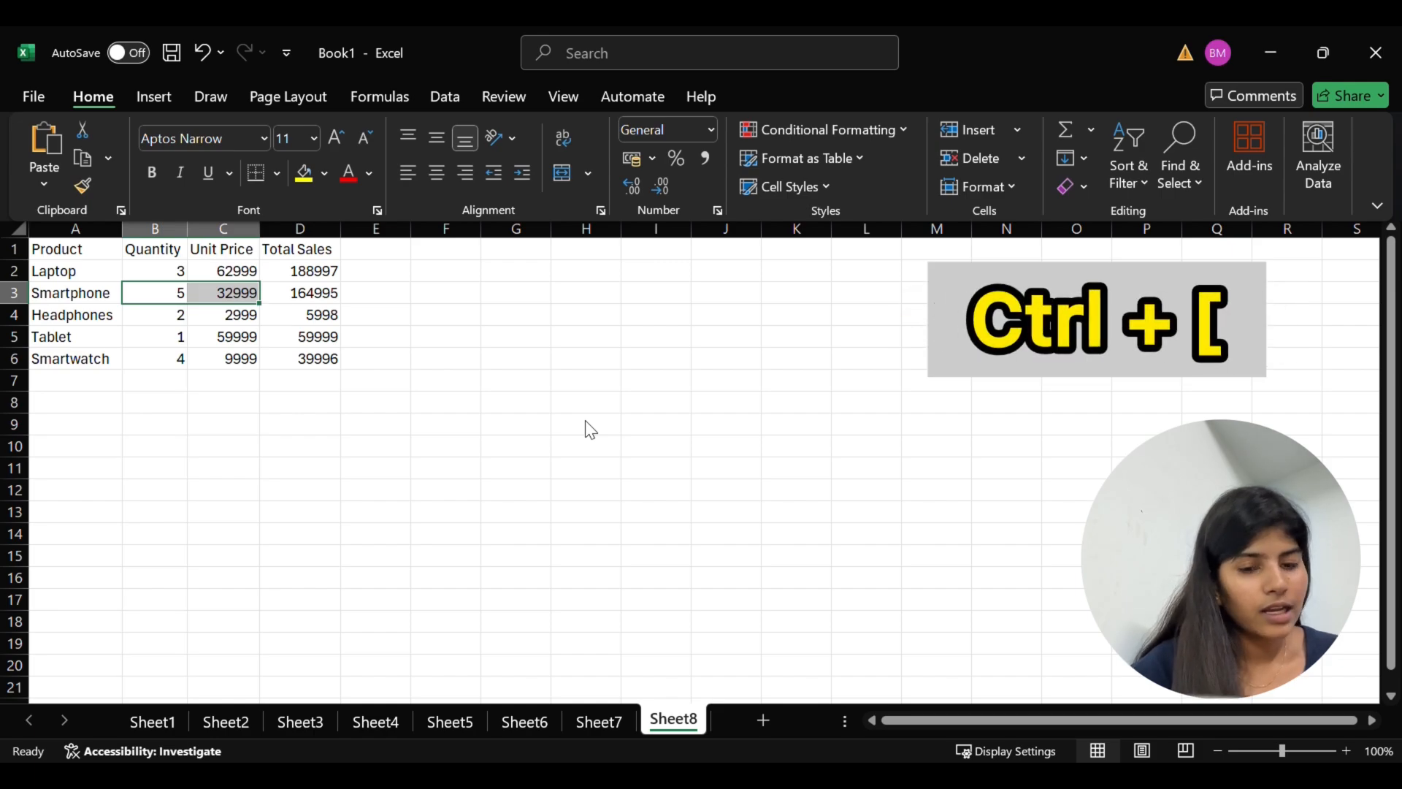
pyautogui.hotkey('ctrl', ']')
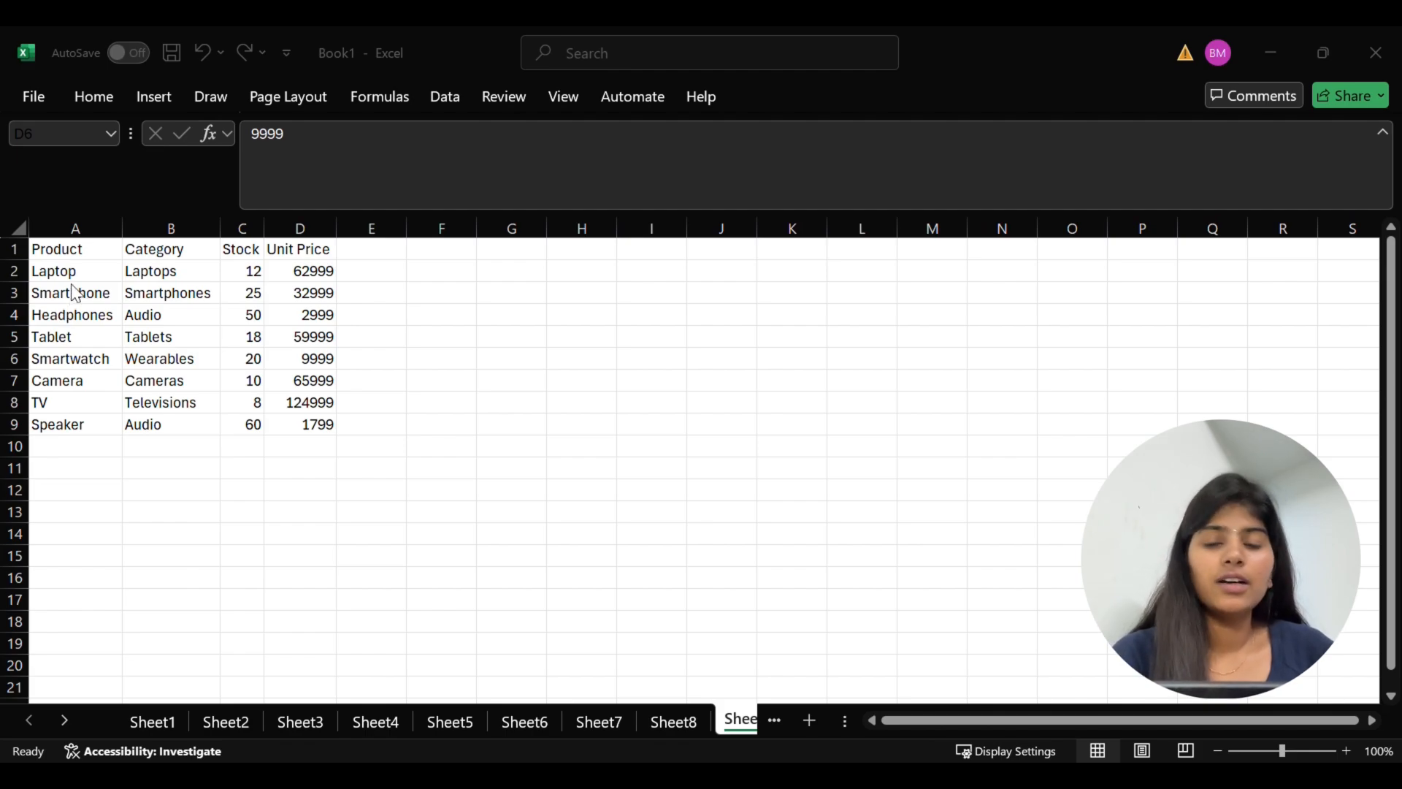
# Try to select the separate ranges A2:B3 and B7:C8 of the product stock table with plain selection, and clear the selection
pyautogui.moveTo(63, 272); pyautogui.dragTo(140, 293)
pyautogui.moveTo(179, 378); pyautogui.dragTo(251, 393)
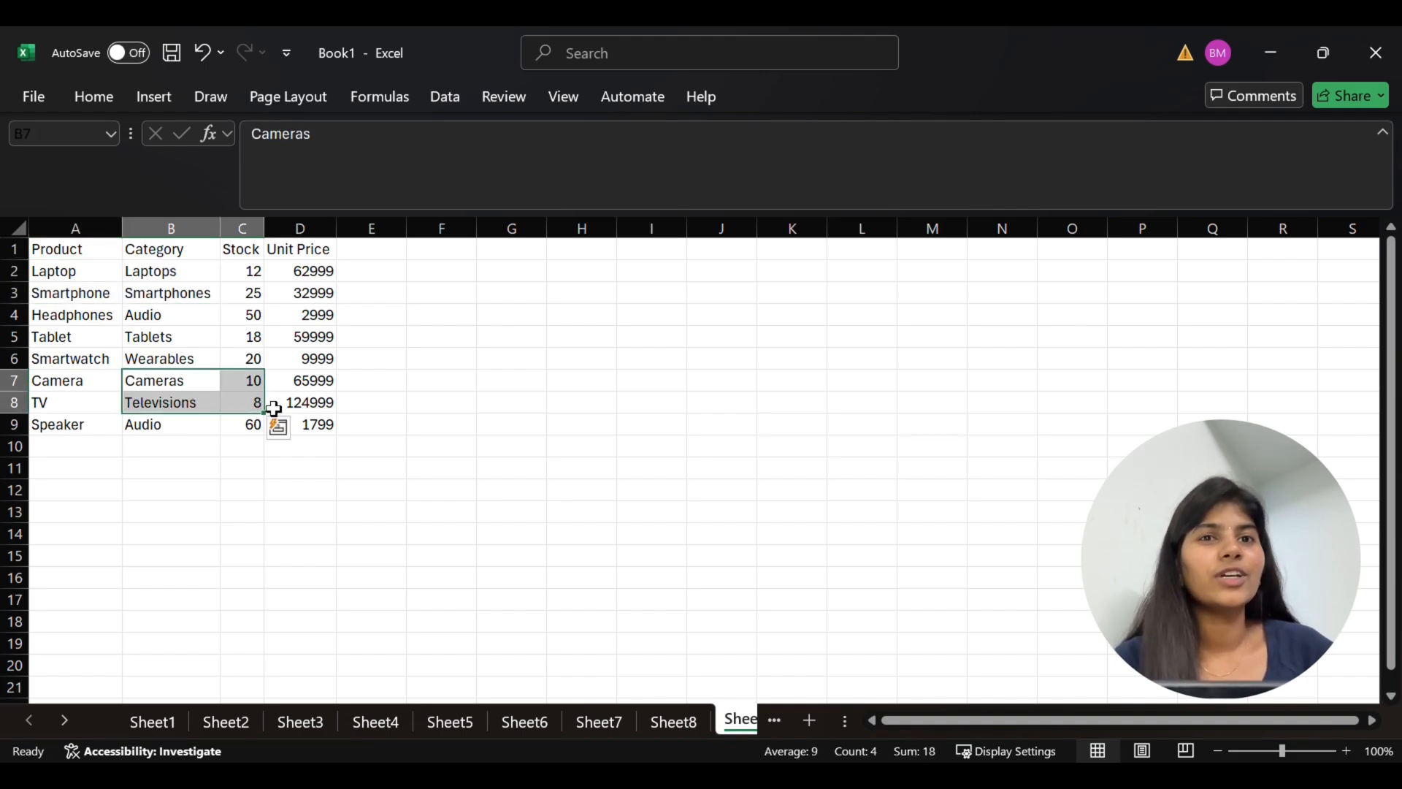
pyautogui.click(357, 515)
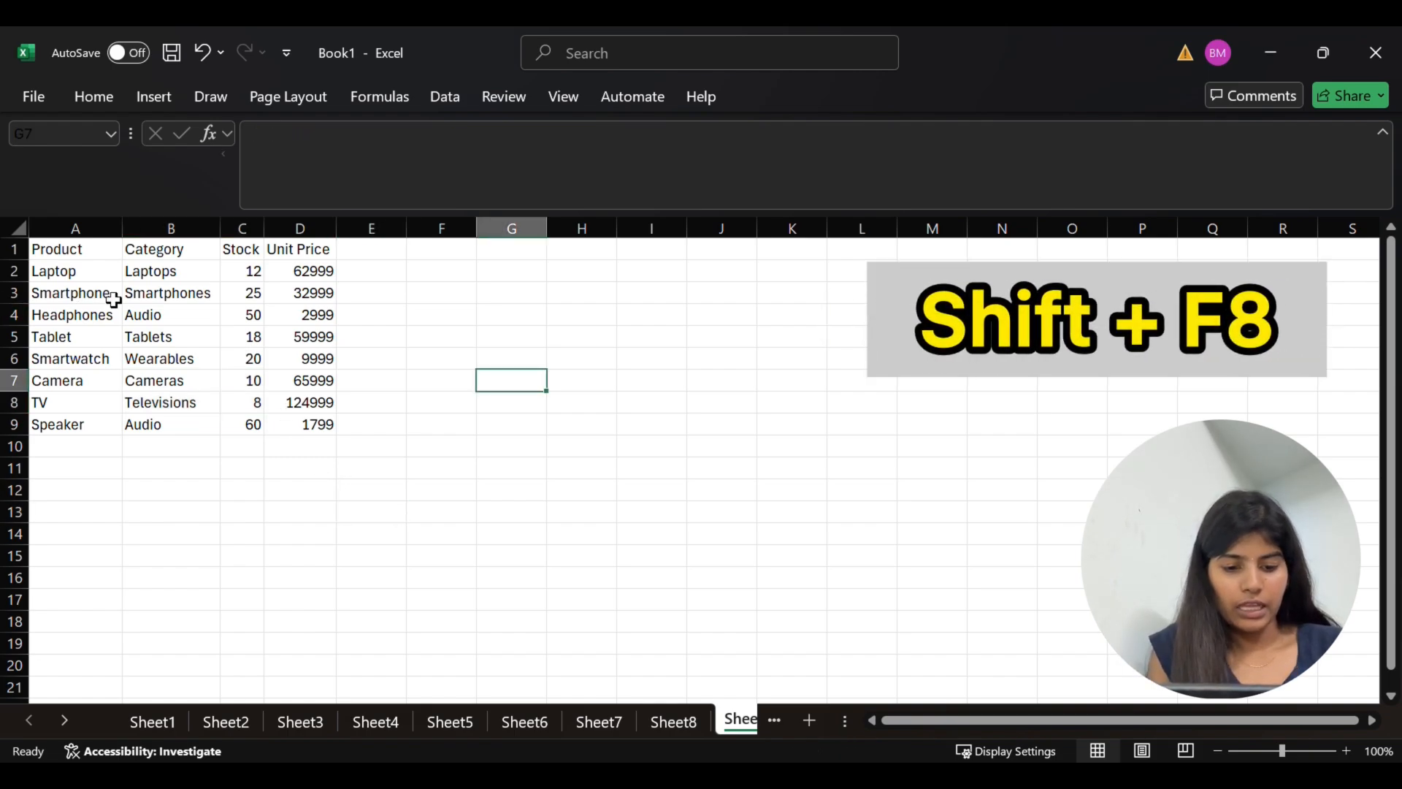
# Select the non-adjacent ranges A3:B4, B7:D8 and D3:D5 of the product stock table together using the Add or Remove Selection mode
pyautogui.moveTo(113, 299); pyautogui.dragTo(156, 310)
pyautogui.hotkey('shift', 'F8')
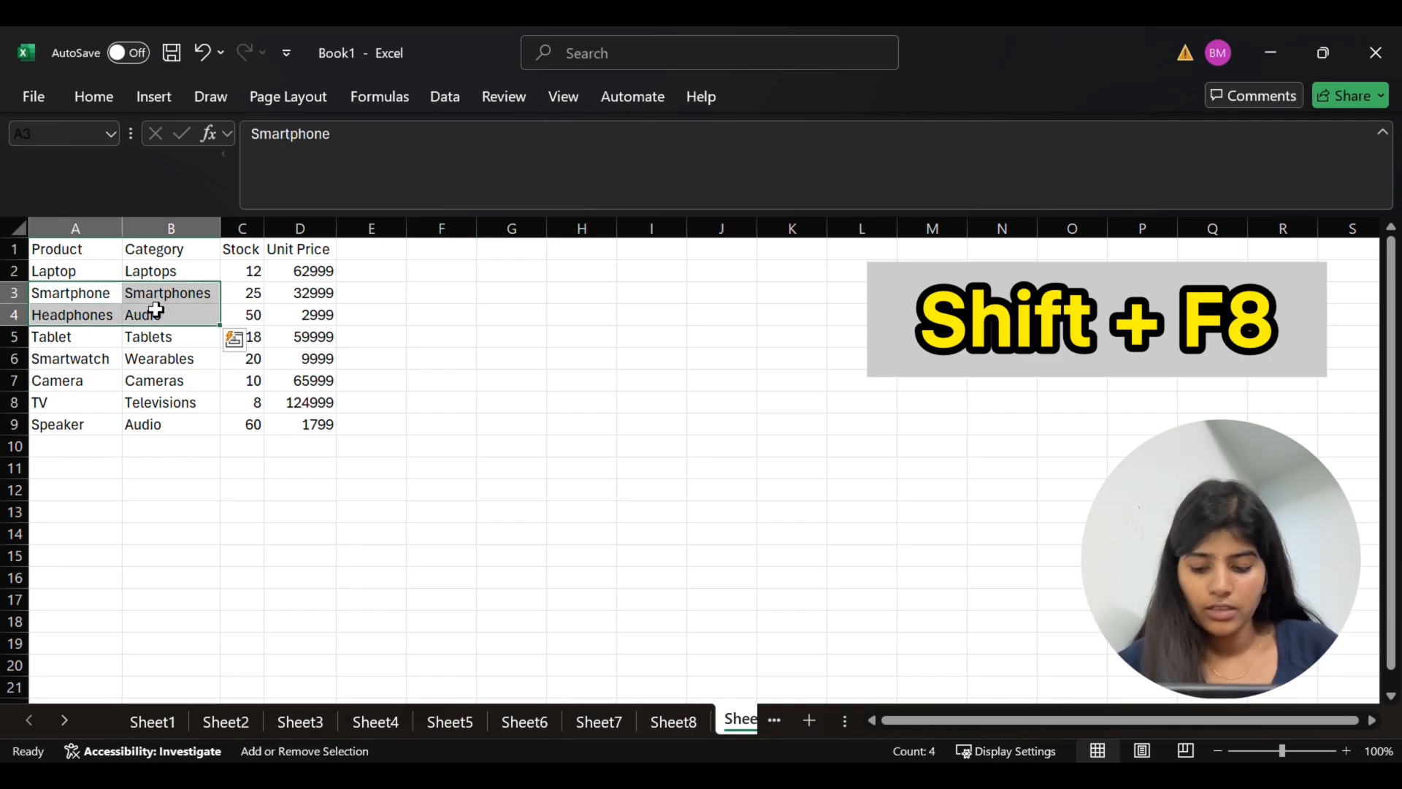
pyautogui.moveTo(161, 380); pyautogui.dragTo(284, 407)
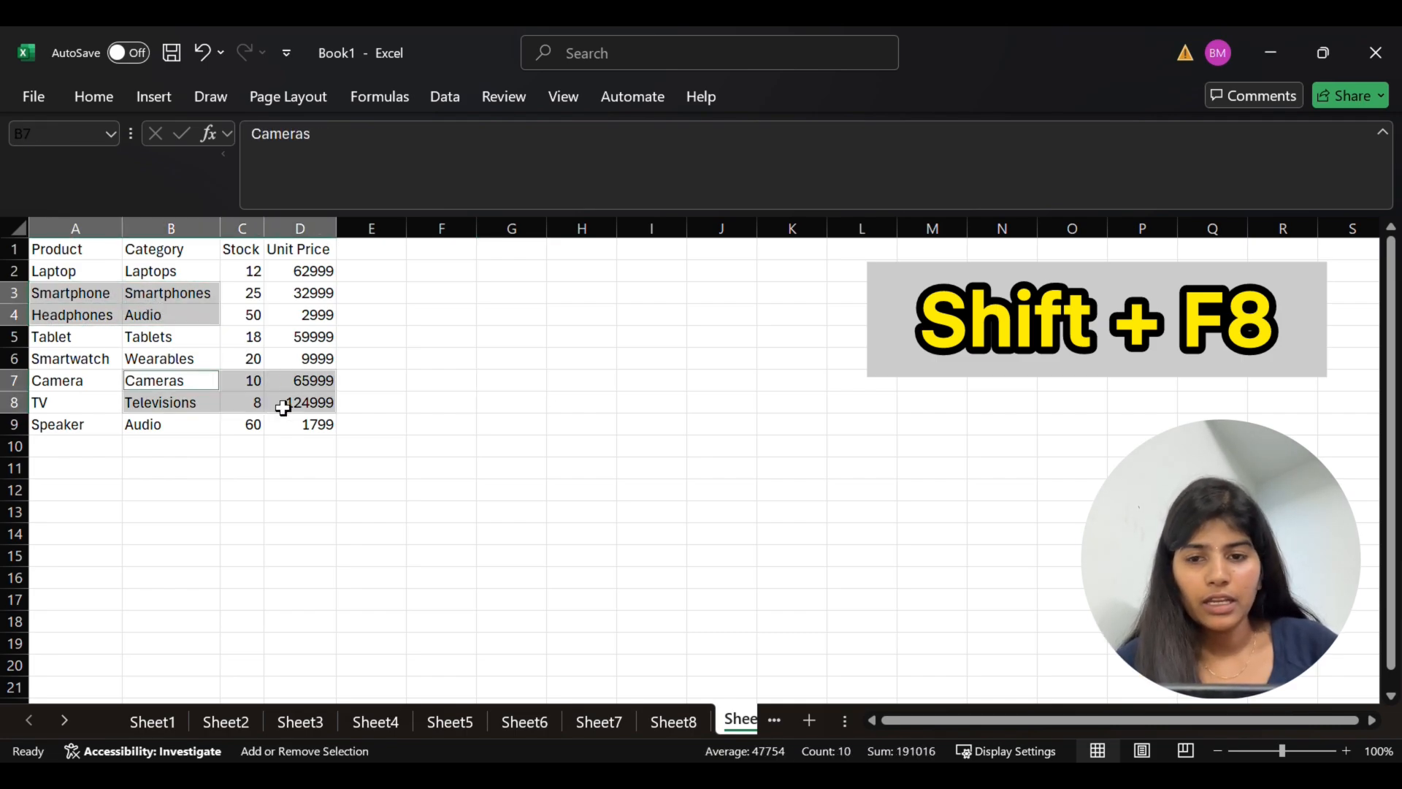
pyautogui.moveTo(272, 292); pyautogui.dragTo(331, 333)
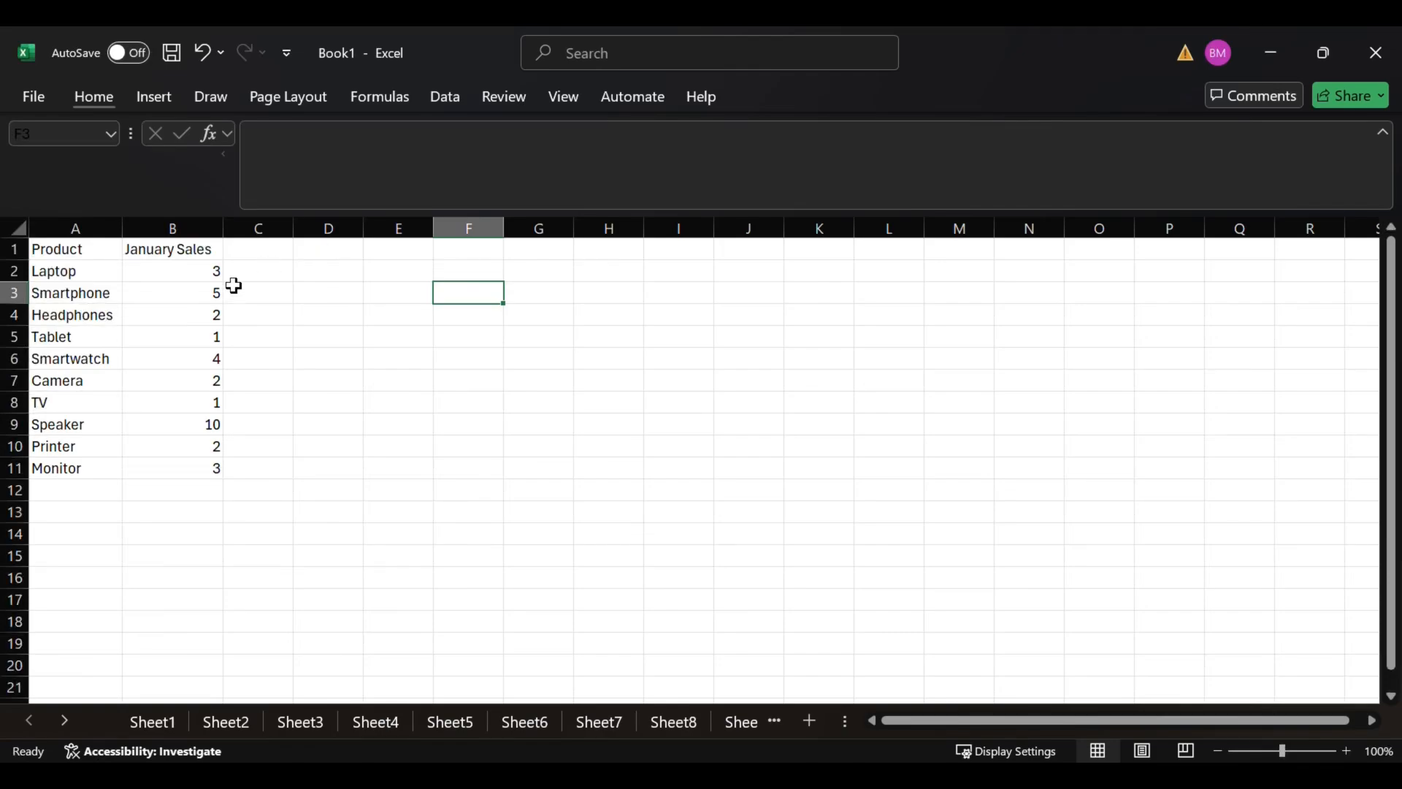
# Total the January Sales values in cell B12 with a manually written SUM formula over B2:B11, and undo the entry
pyautogui.moveTo(178, 275); pyautogui.dragTo(202, 462)
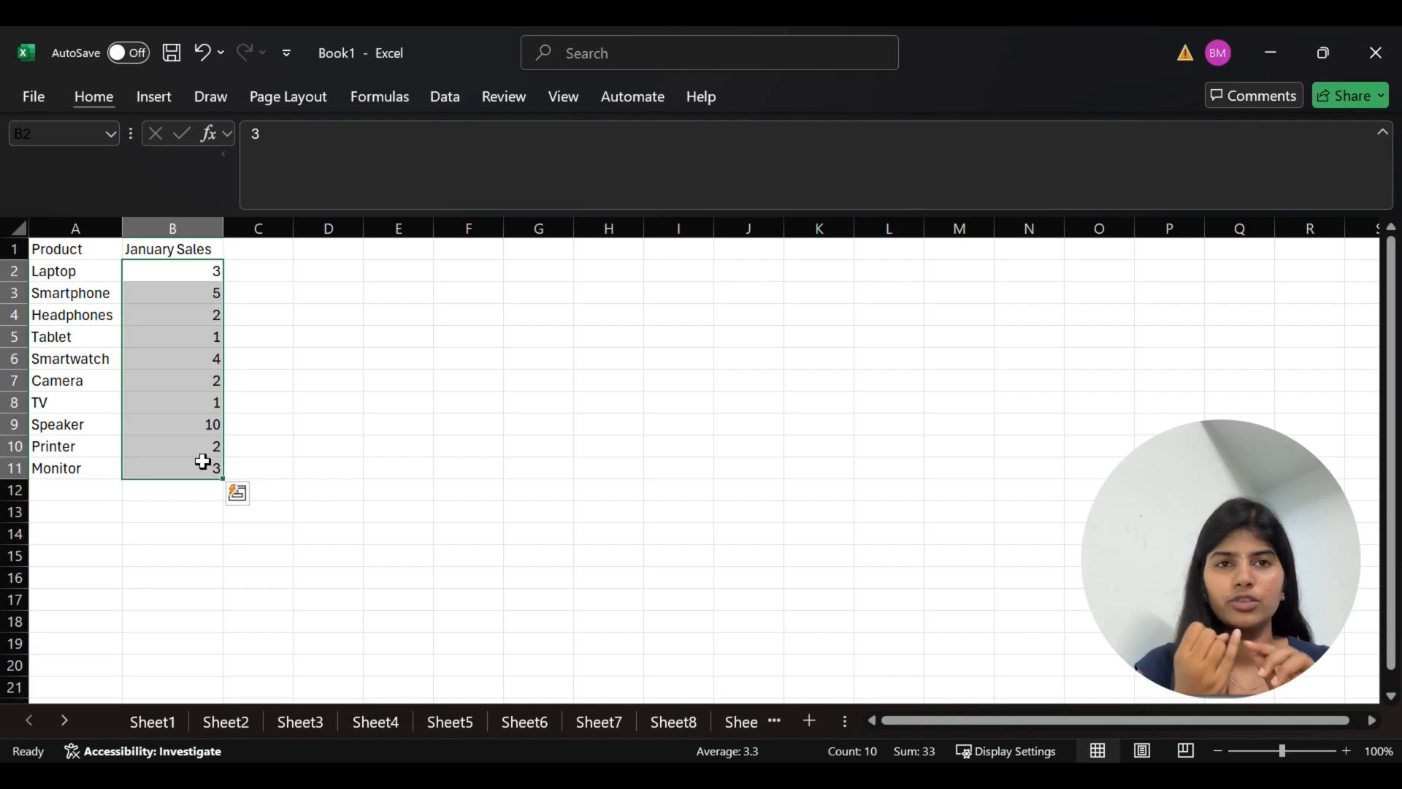
pyautogui.click(175, 494)
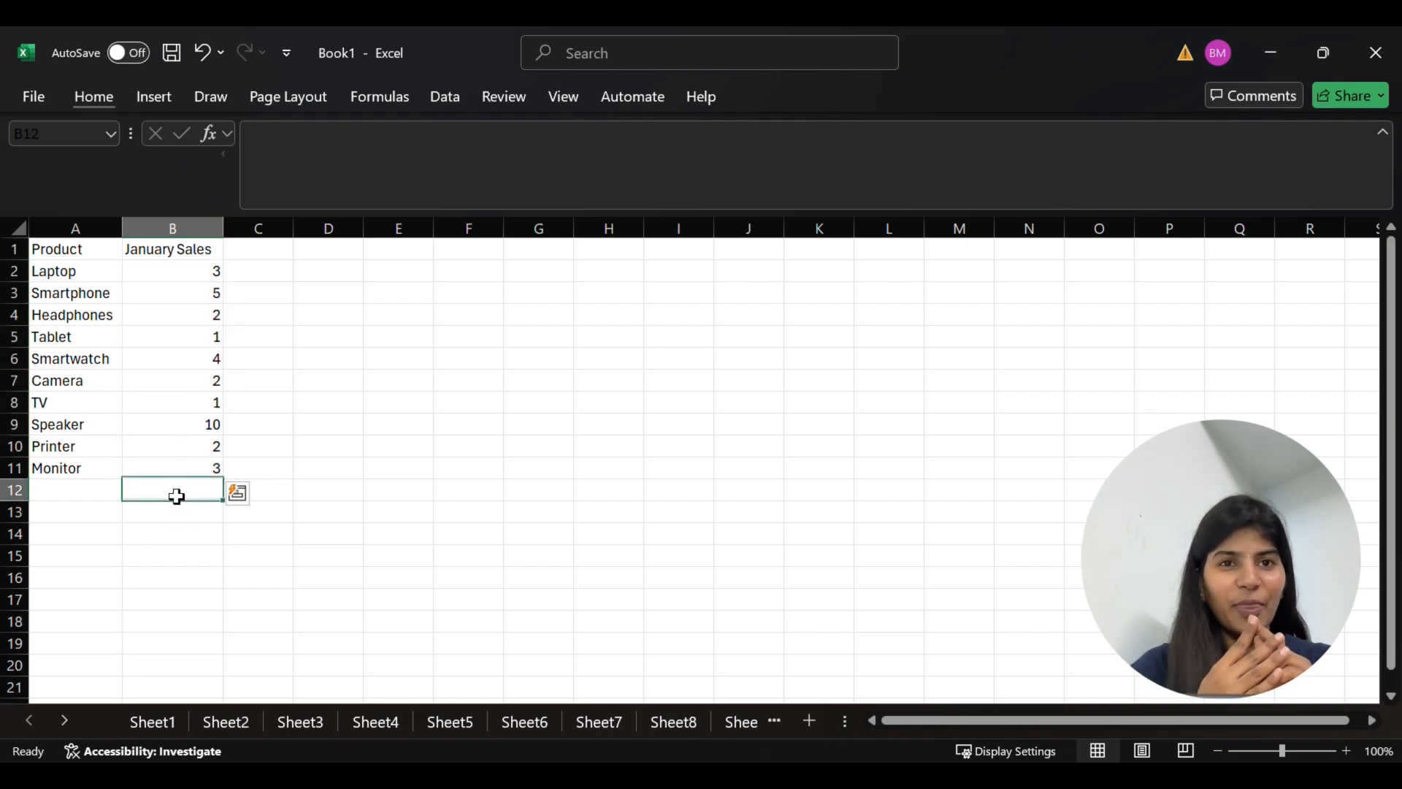
pyautogui.write('=su')
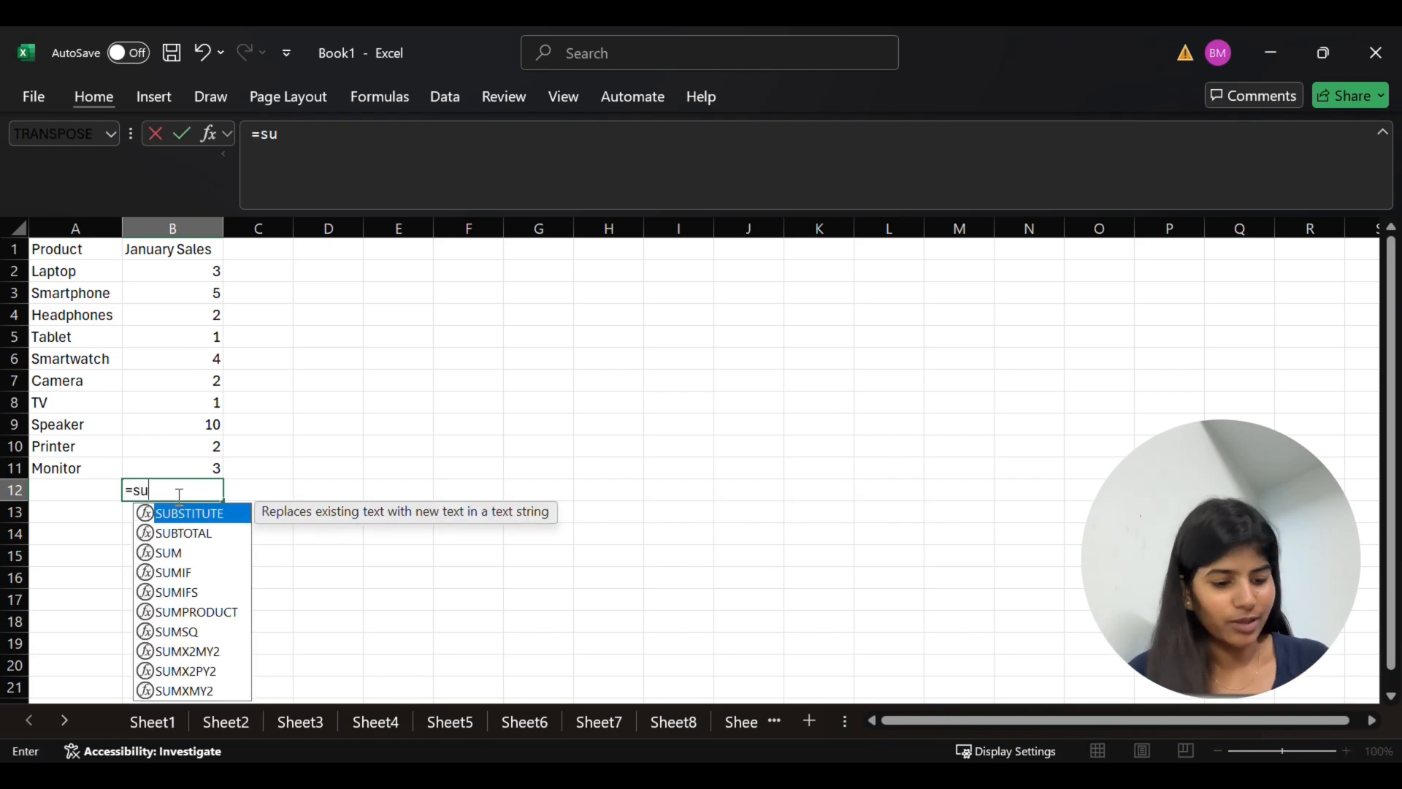
pyautogui.write('m(')
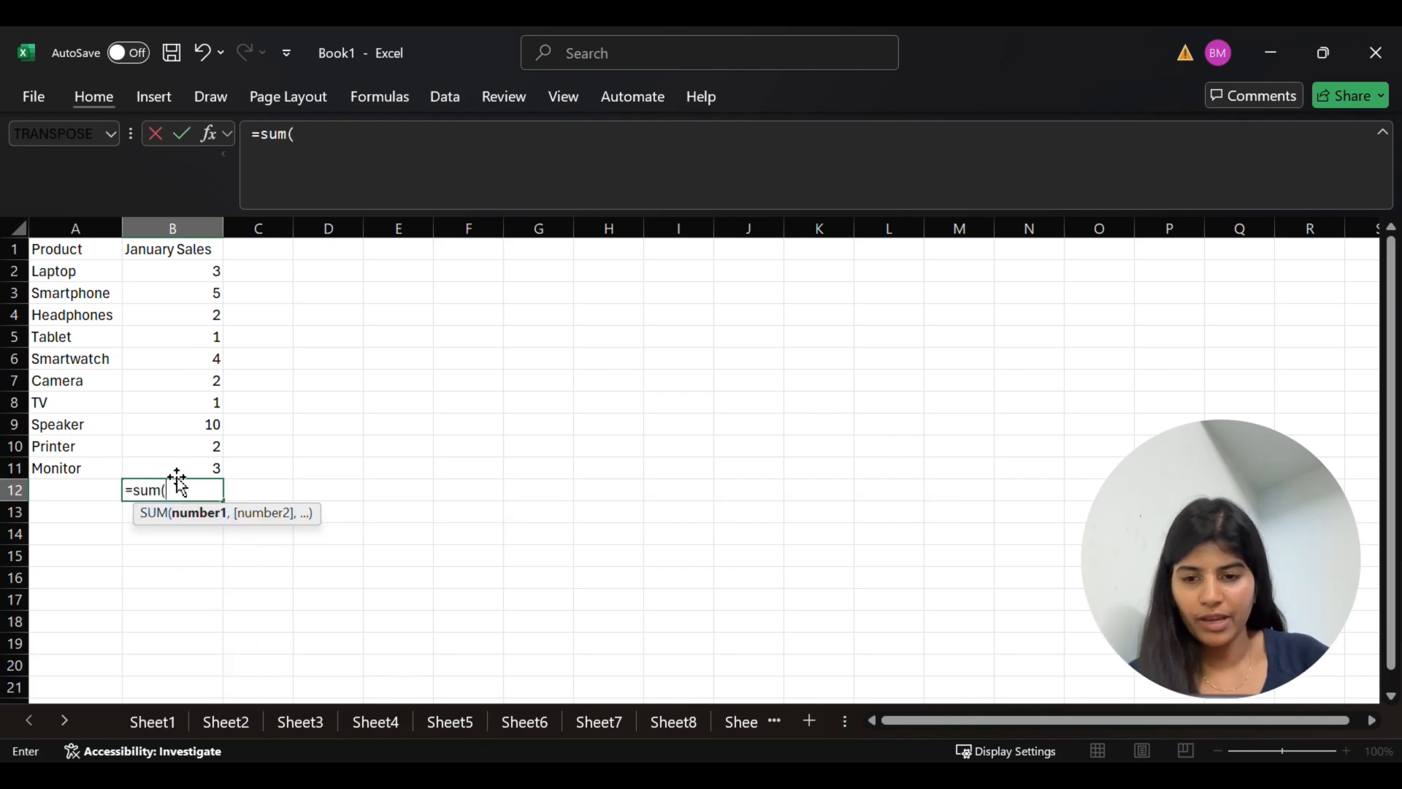
pyautogui.click(181, 274)
pyautogui.hotkey('shift', 'Down')
pyautogui.hotkey('shift', 'Down')
pyautogui.hotkey('shift', 'Down')
pyautogui.hotkey('shift', 'Down')
pyautogui.hotkey('shift', 'Down')
pyautogui.hotkey('shift', 'Down')
pyautogui.hotkey('shift', 'Down')
pyautogui.hotkey('shift', 'Down')
pyautogui.hotkey('shift', 'Down')
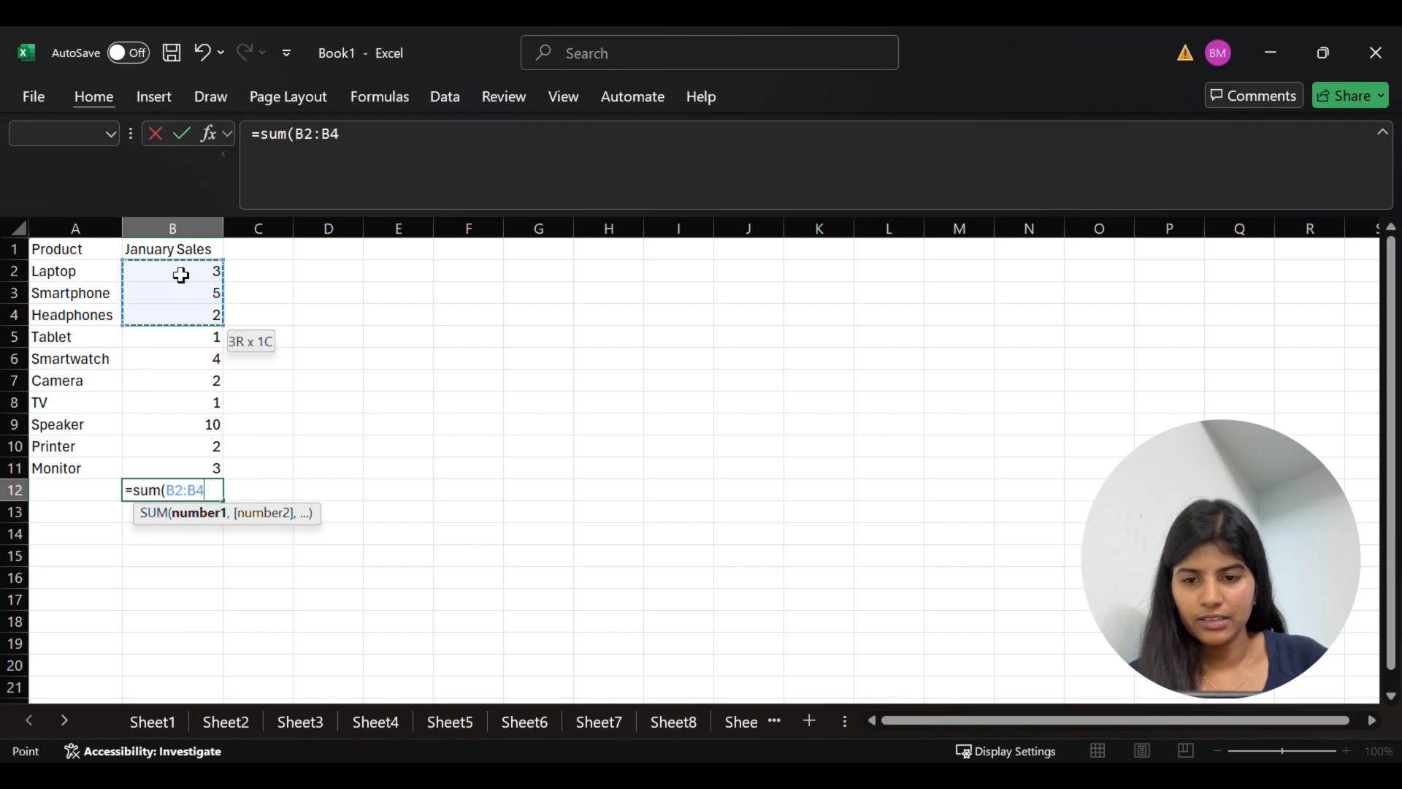
pyautogui.press('Return')
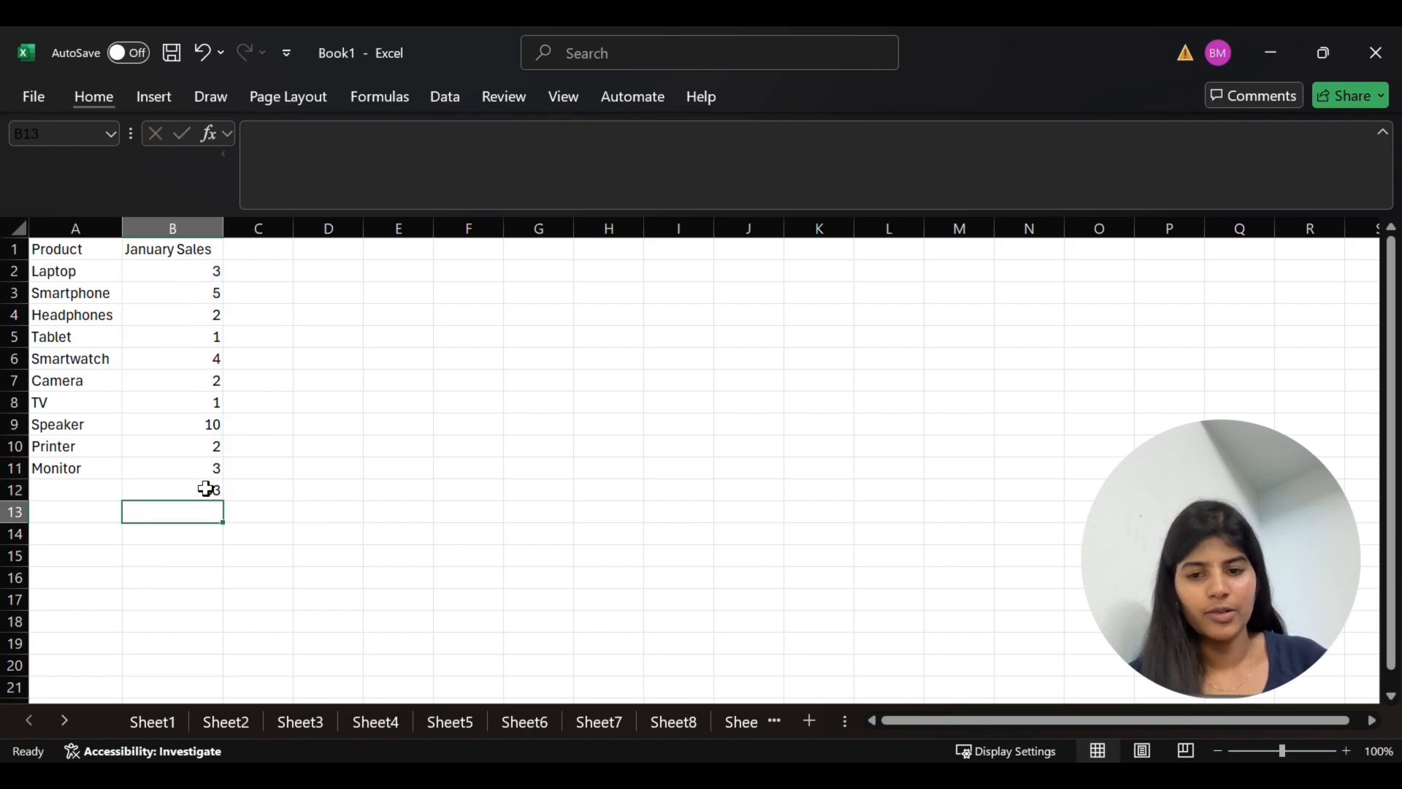
pyautogui.hotkey('ctrl', 'z')
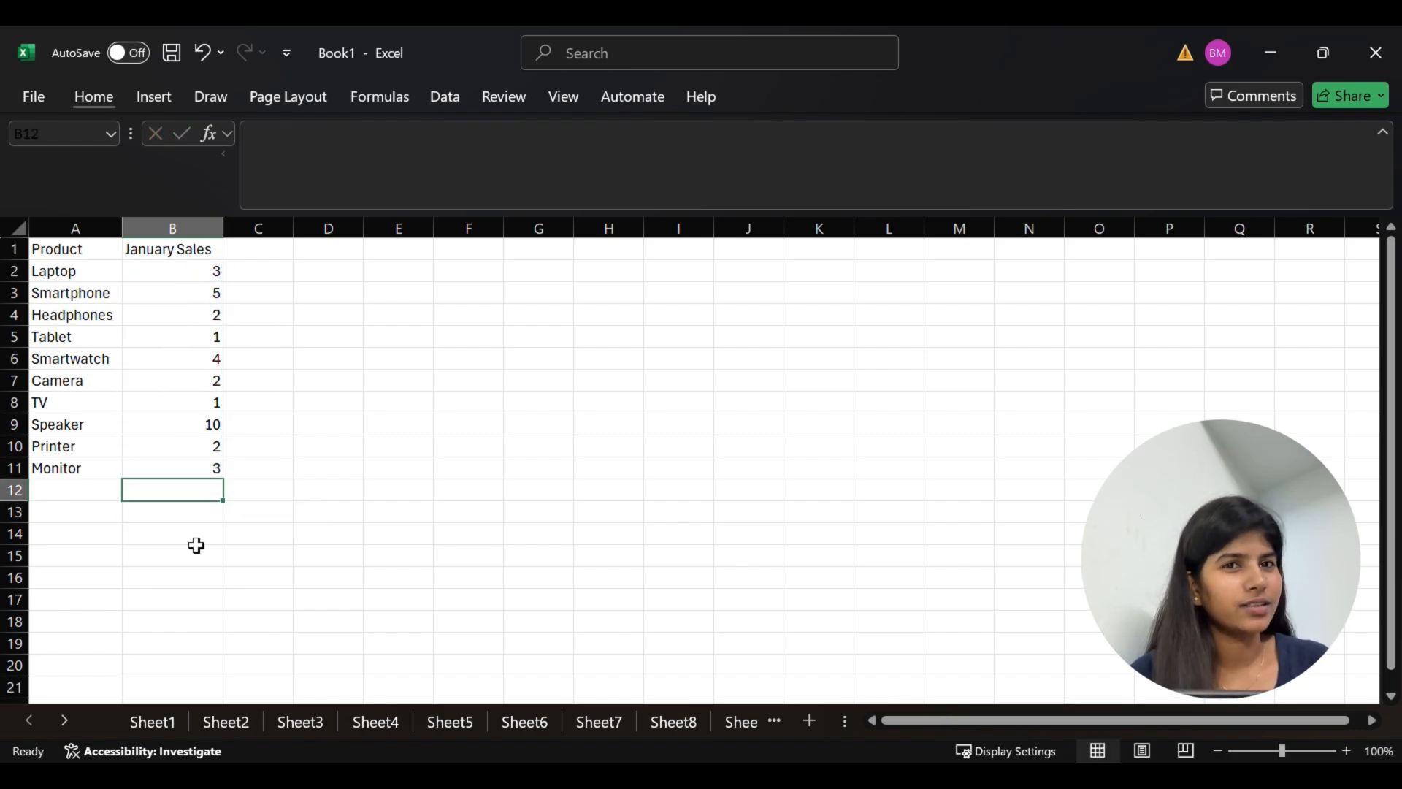
# AutoSum the January Sales values in B2:B11 so the total goes into cell B12
pyautogui.click(189, 273)
pyautogui.moveTo(188, 274); pyautogui.dragTo(190, 464)
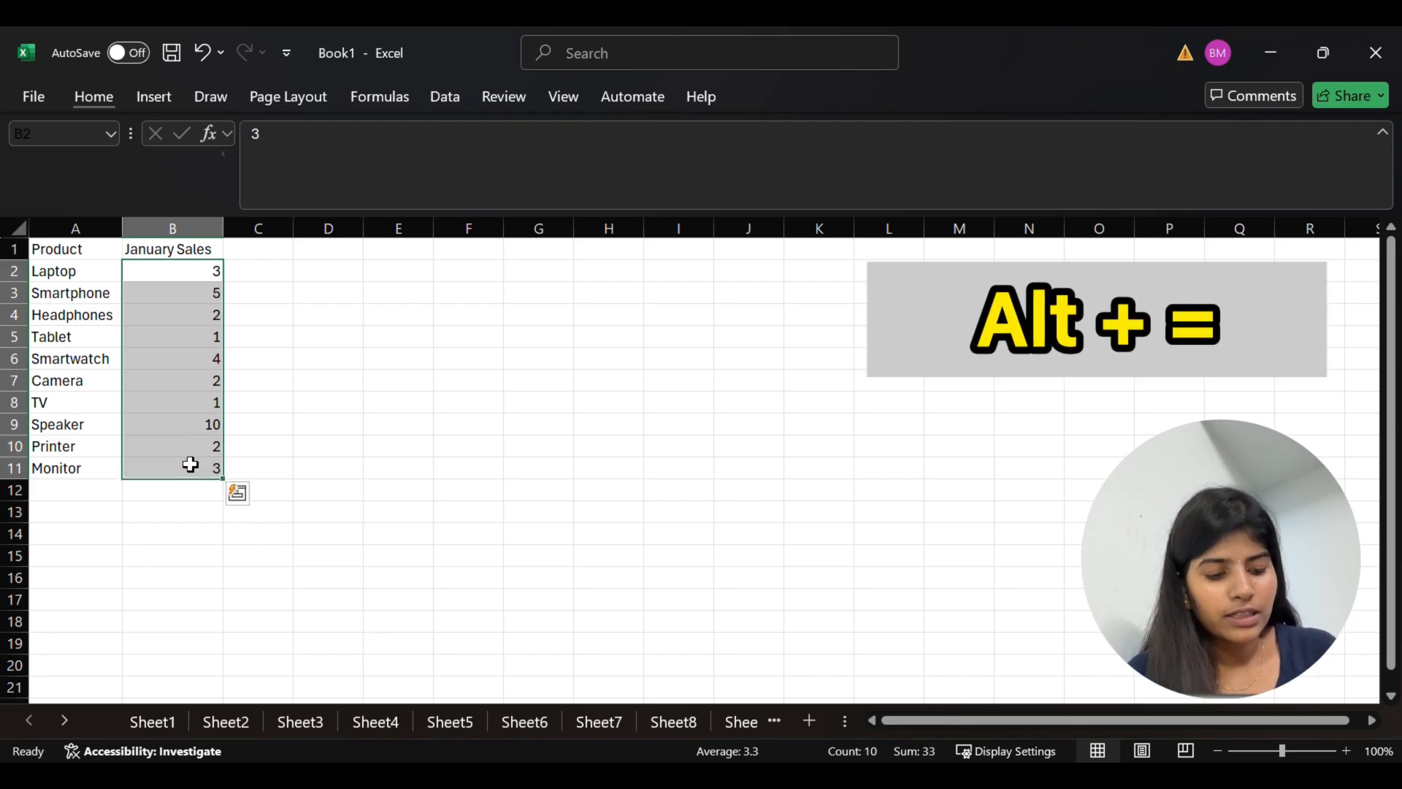
pyautogui.hotkey('alt', '=')
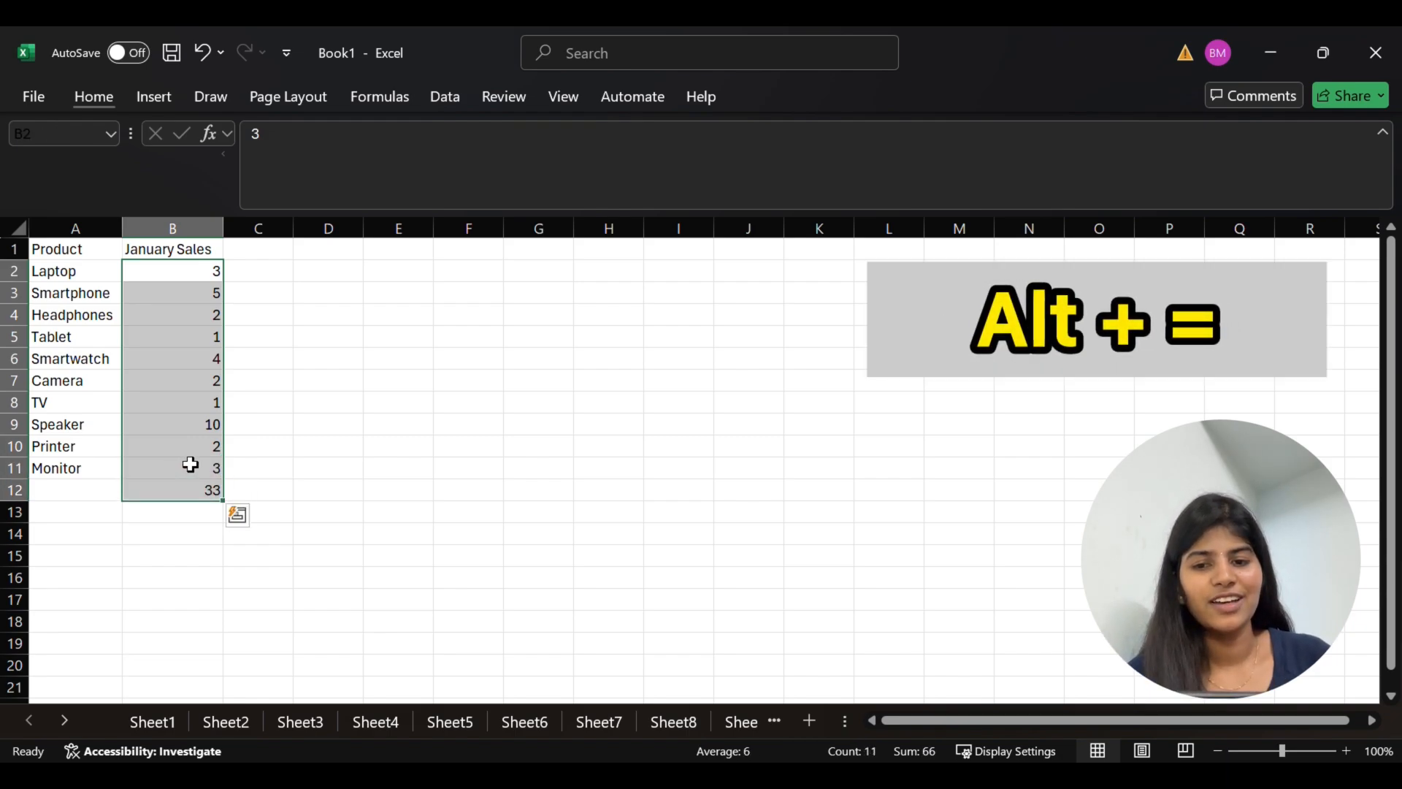